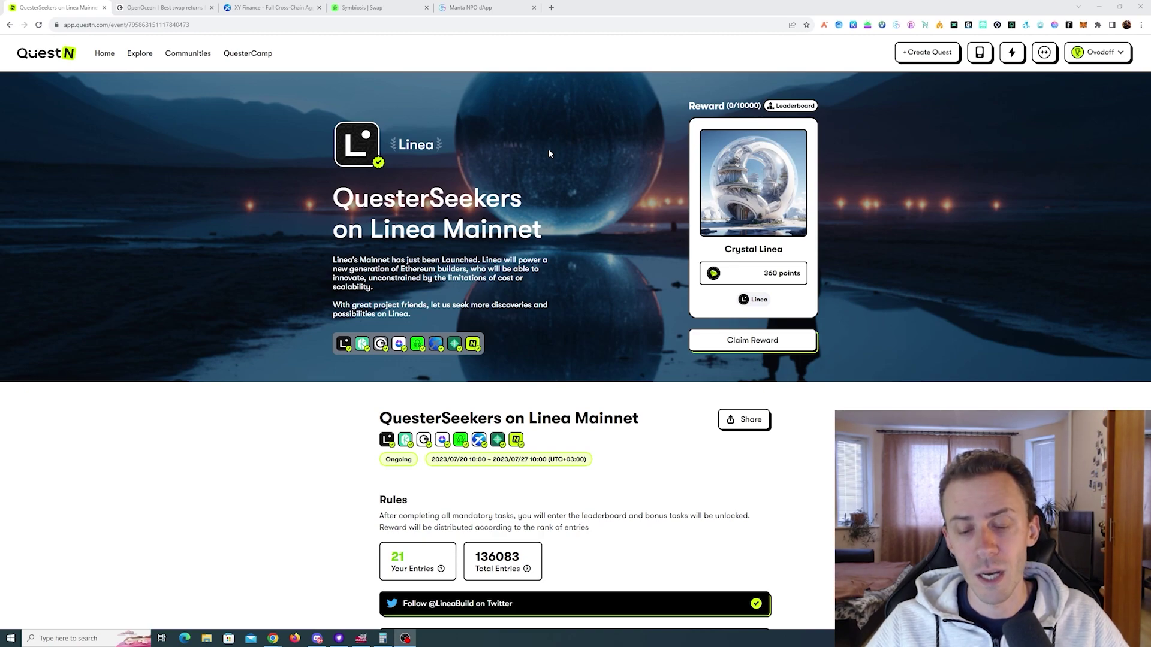
- Scroll through the QuestN quest page to read the task rules
scroll(901, 192, "down", 3)
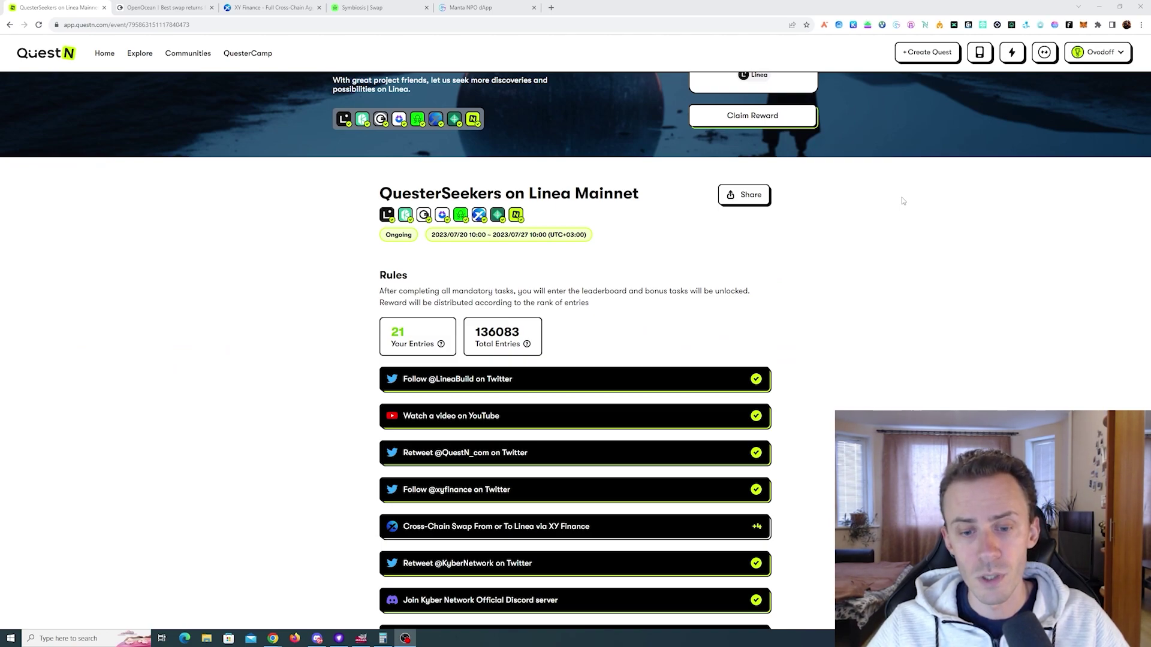
scroll(902, 201, "down", 4)
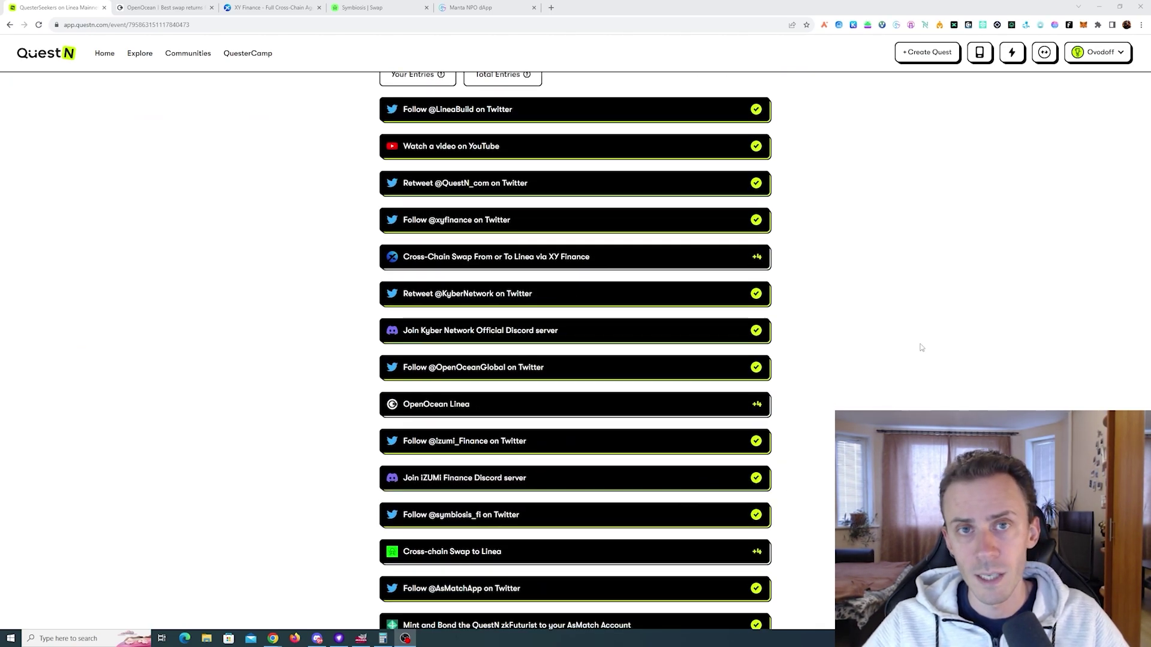
scroll(892, 284, "up", 4)
scroll(896, 278, "up", 3)
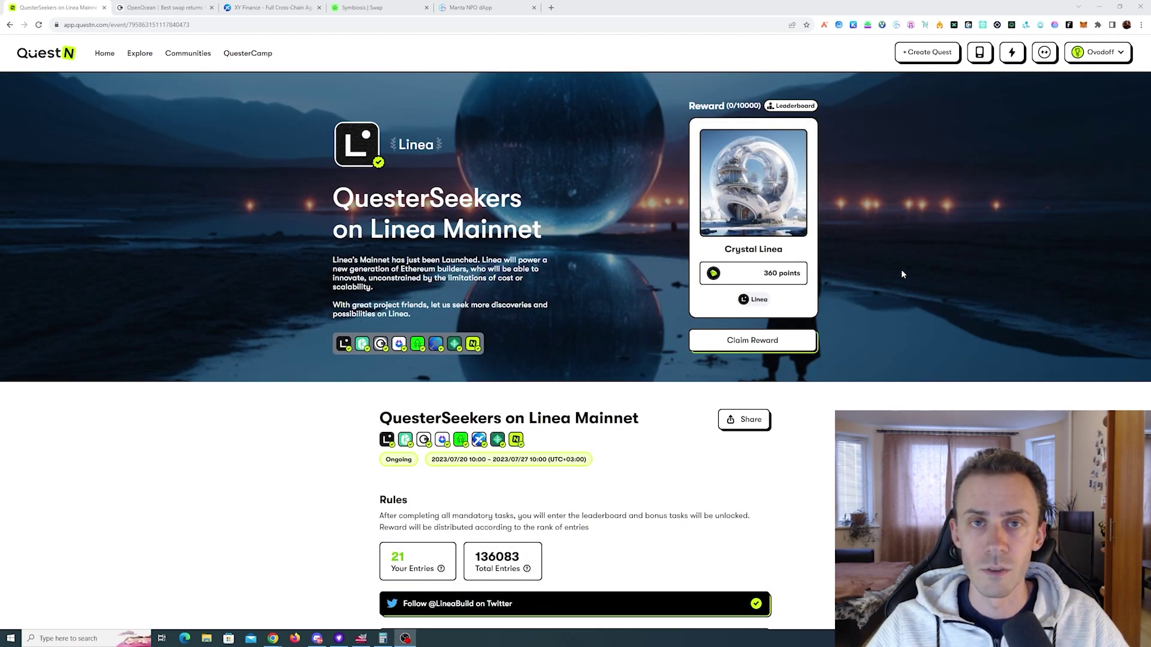
scroll(903, 274, "down", 1)
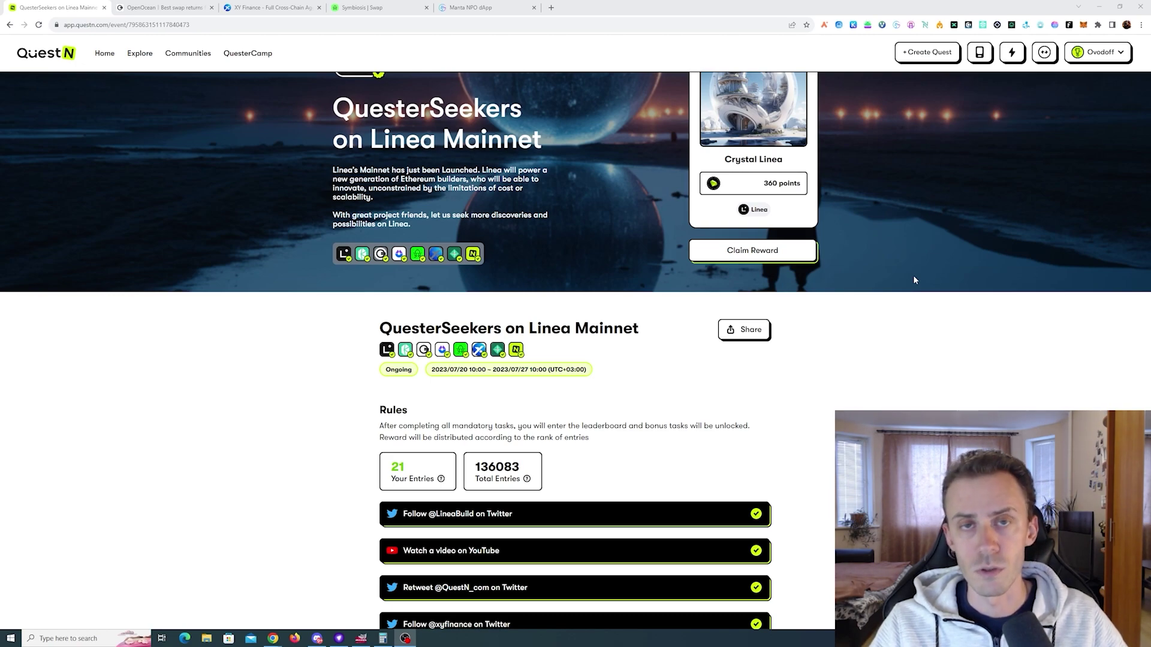
scroll(902, 251, "up", 1)
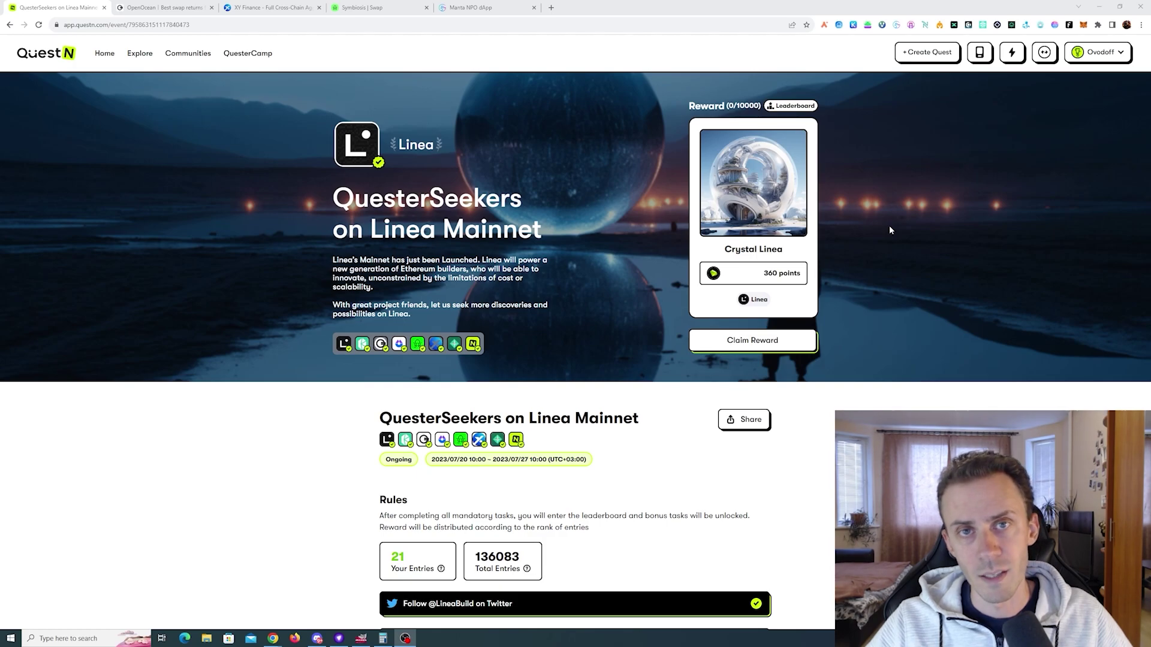
scroll(889, 230, "down", 2)
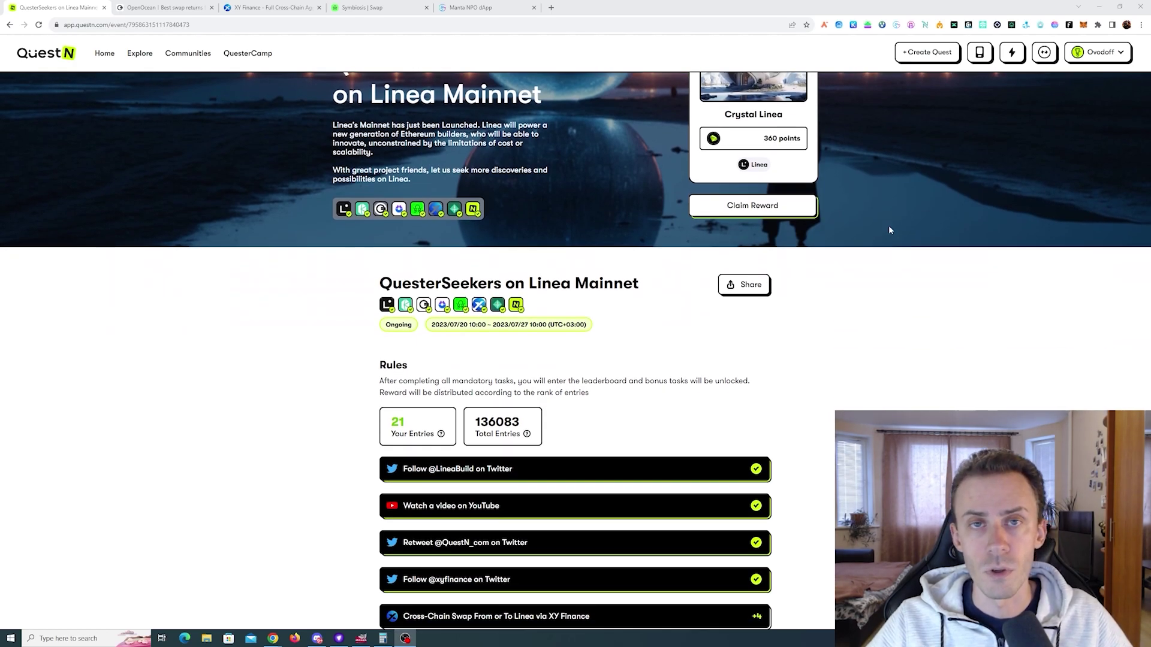
scroll(852, 217, "down", 1)
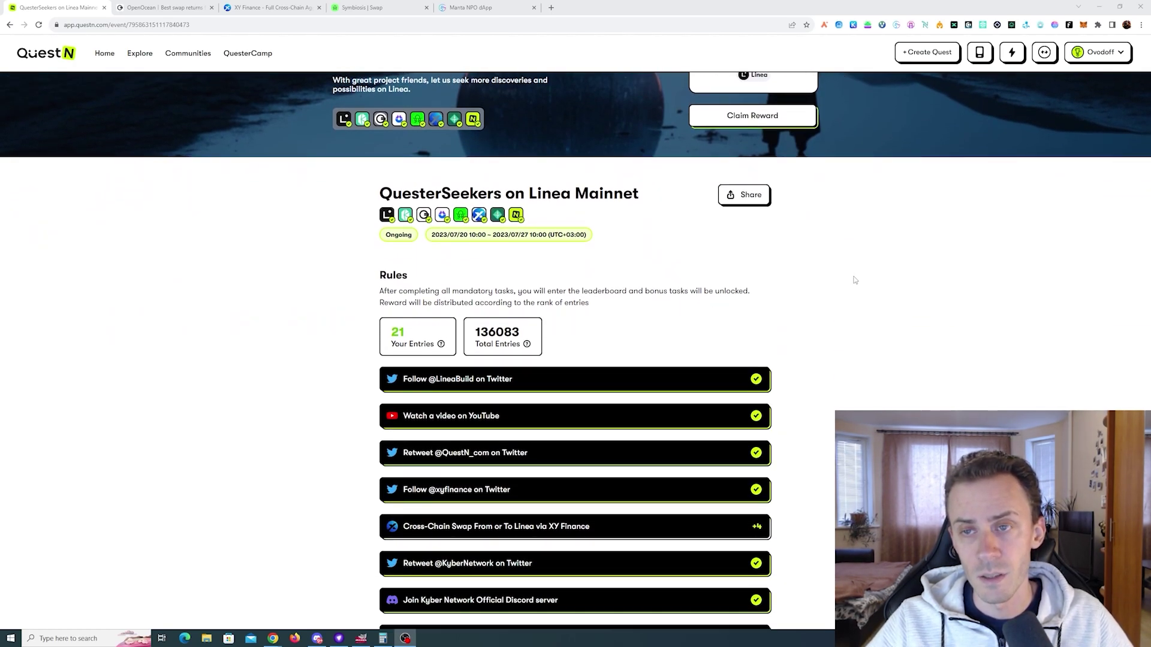
scroll(859, 273, "up", 2)
scroll(859, 272, "down", 1)
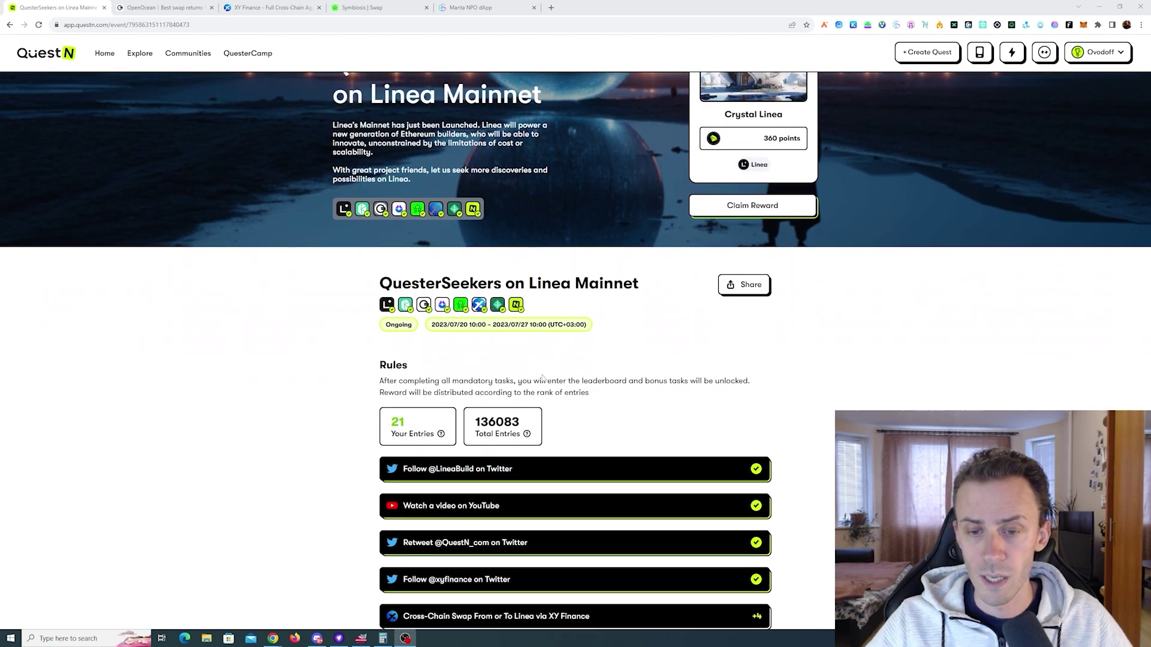
left_click_drag(593, 394, 363, 382)
left_click(380, 388)
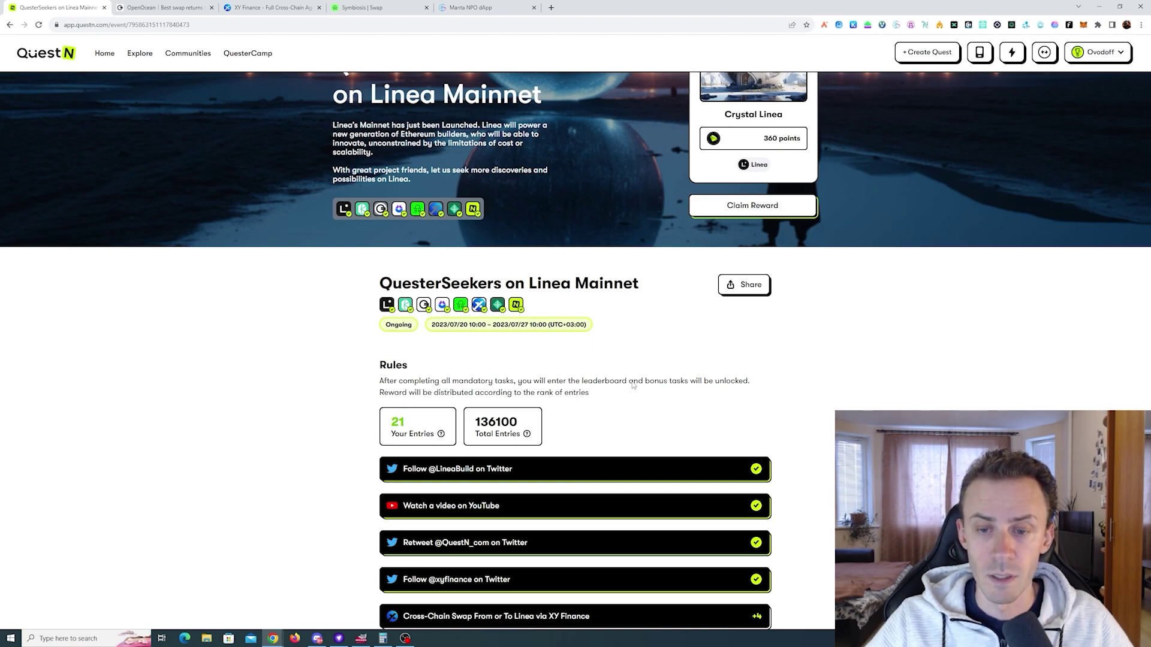
scroll(929, 279, "down", 6)
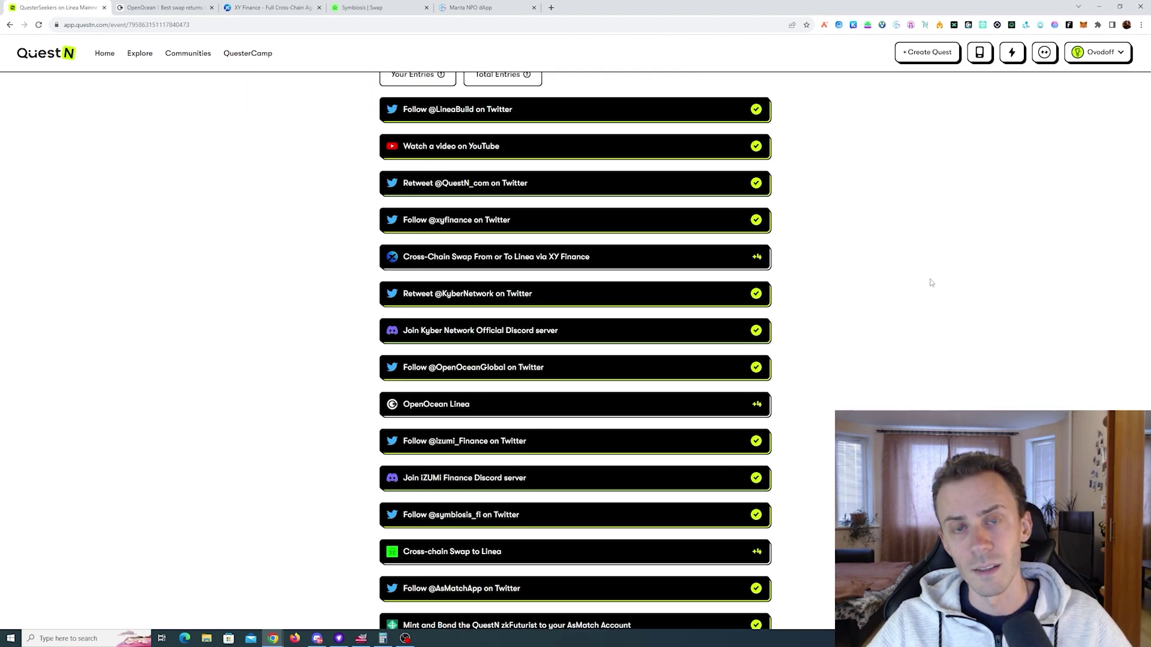
scroll(921, 271, "up", 3)
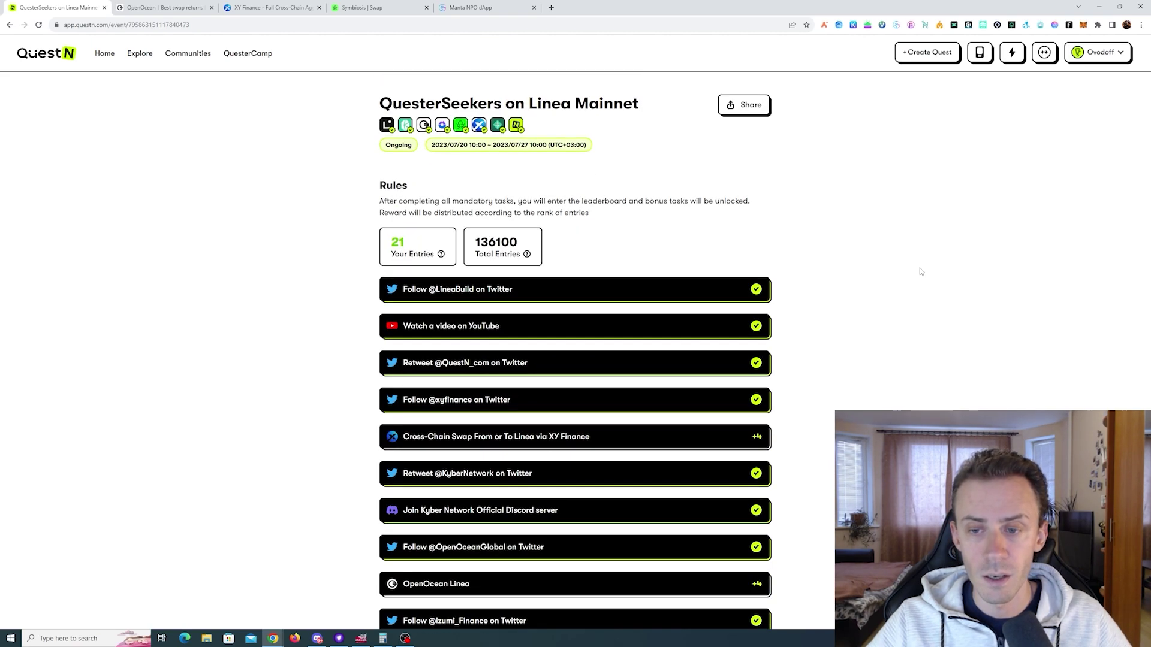
scroll(919, 269, "down", 3)
scroll(934, 253, "down", 6)
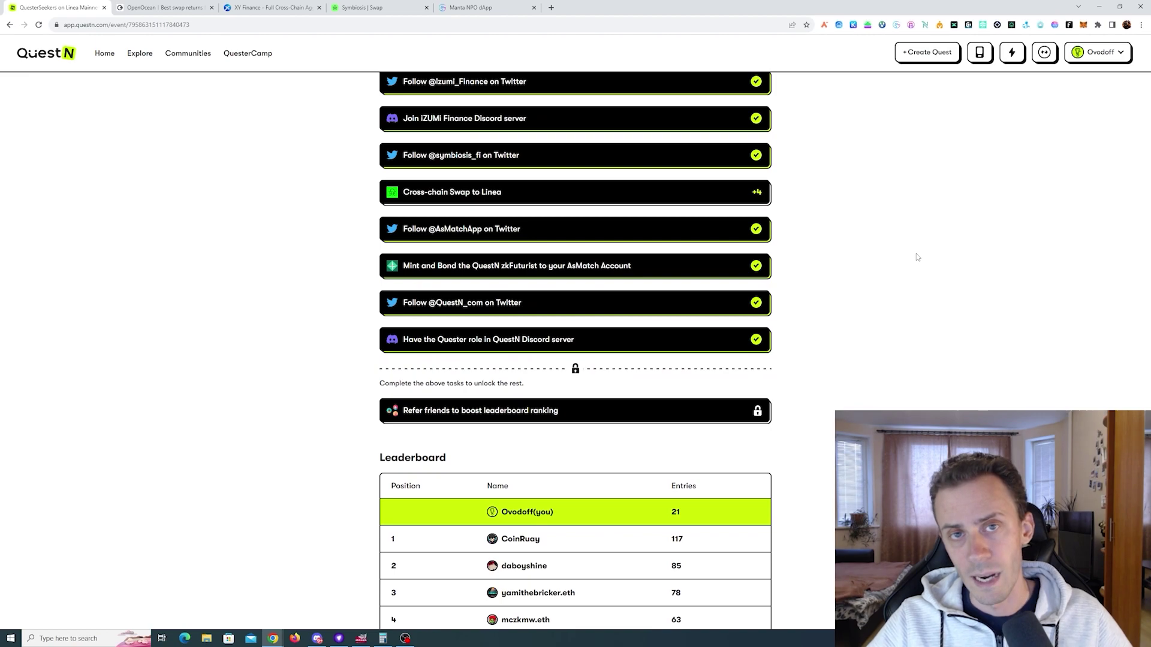
scroll(915, 256, "down", 2)
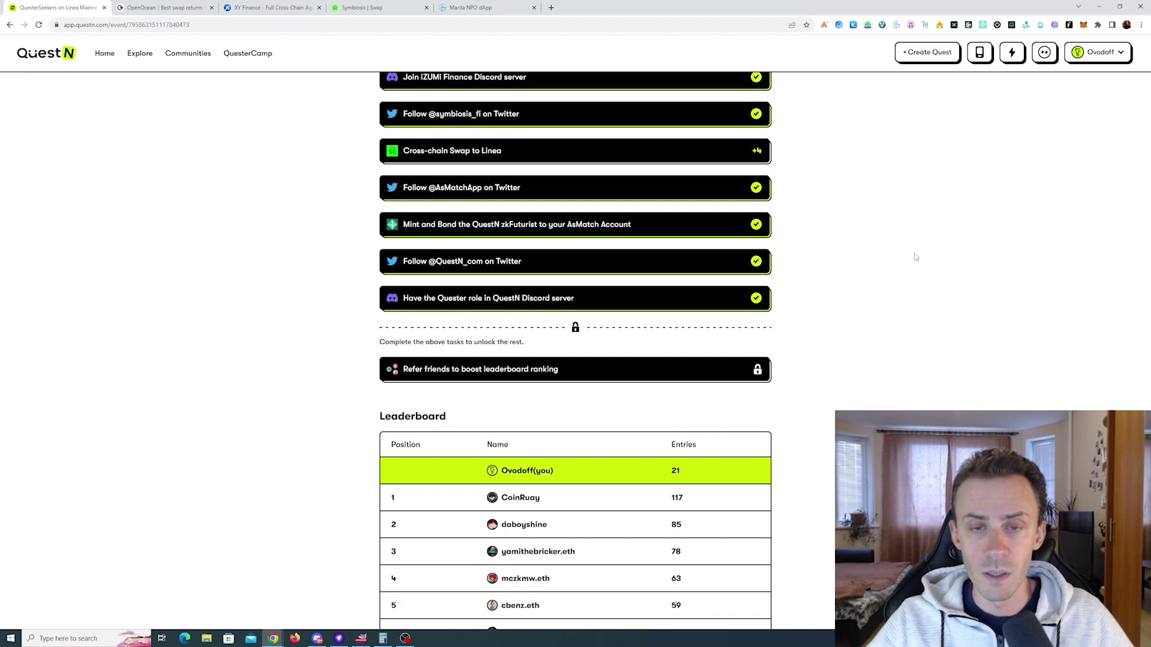
scroll(915, 256, "up", 20)
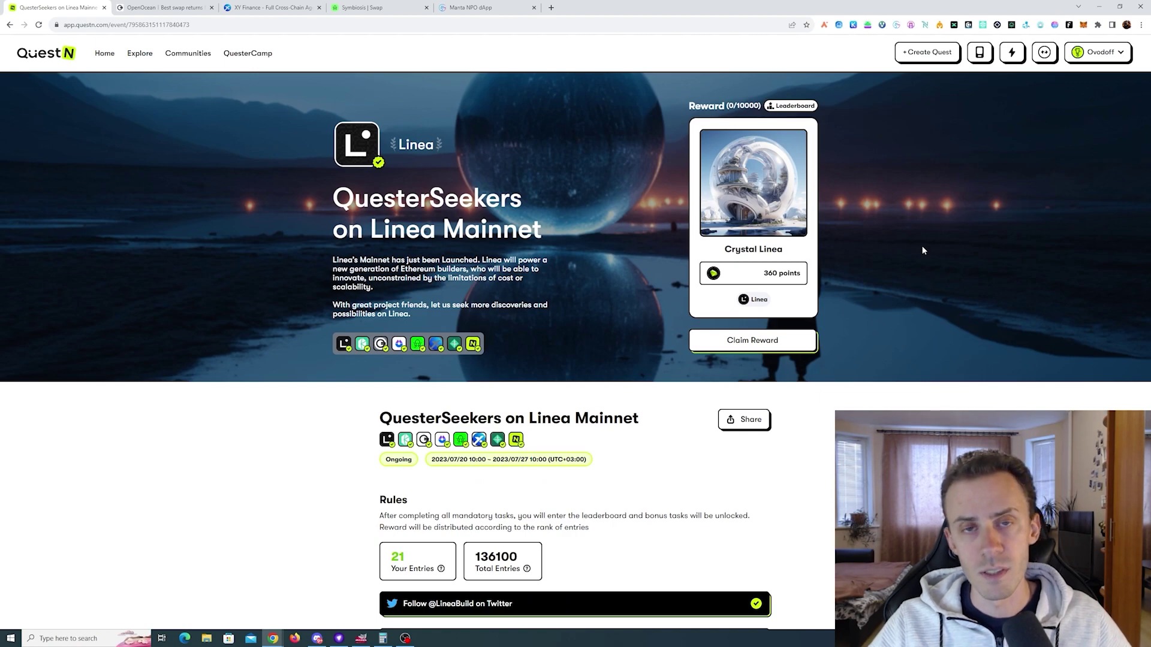
scroll(922, 250, "down", 10)
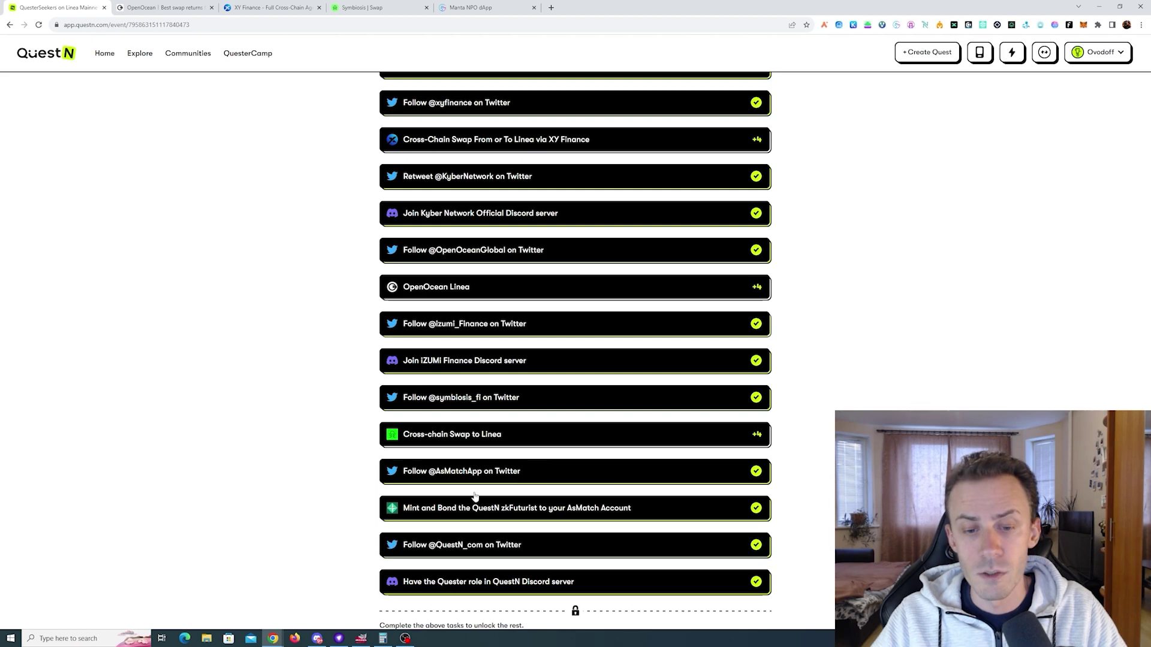
scroll(885, 376, "up", 8)
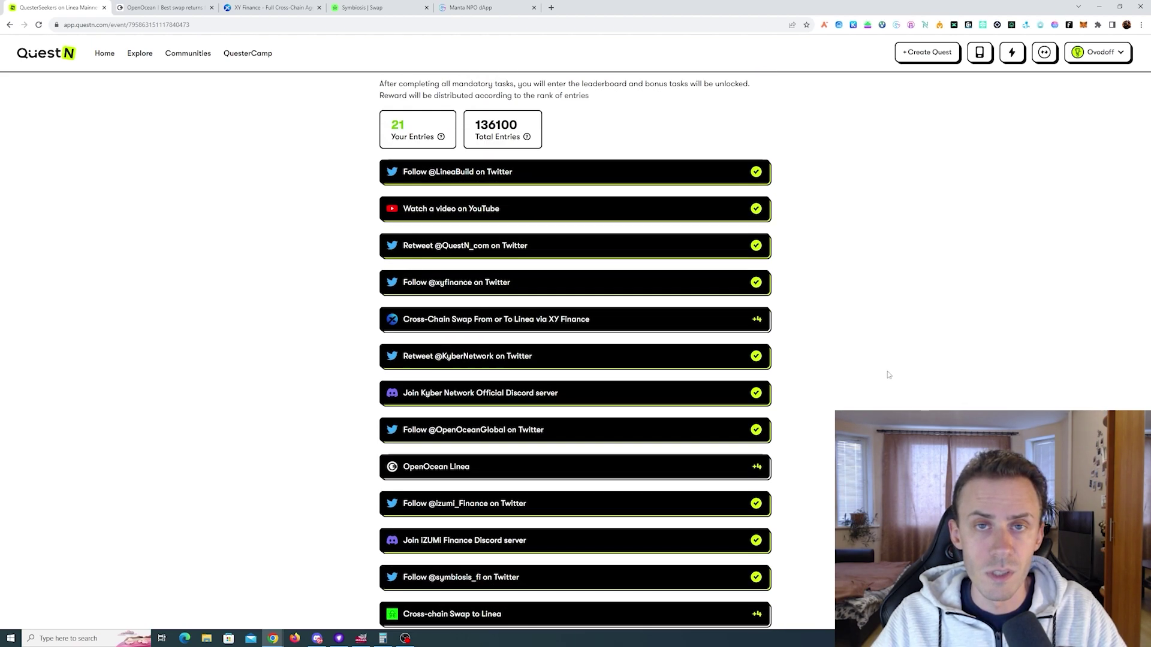
scroll(888, 372, "down", 5)
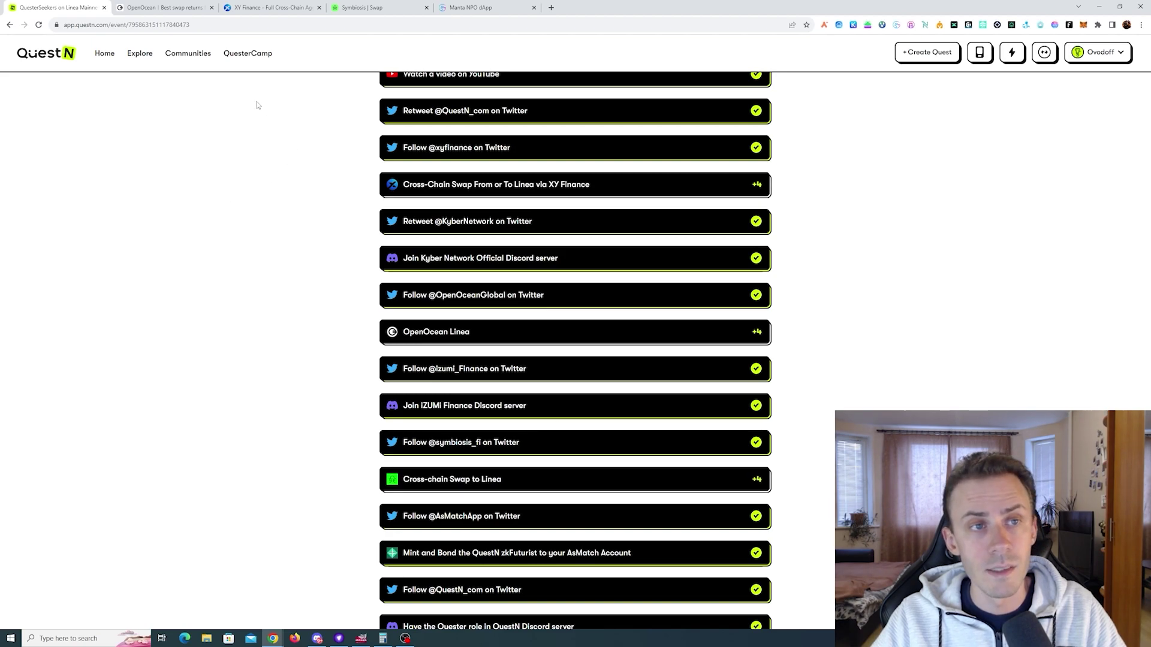
- Connect MetaMask on Symbiosis and submit the 0.04 ETH swap from zkSync Era to Linea
left_click(363, 6)
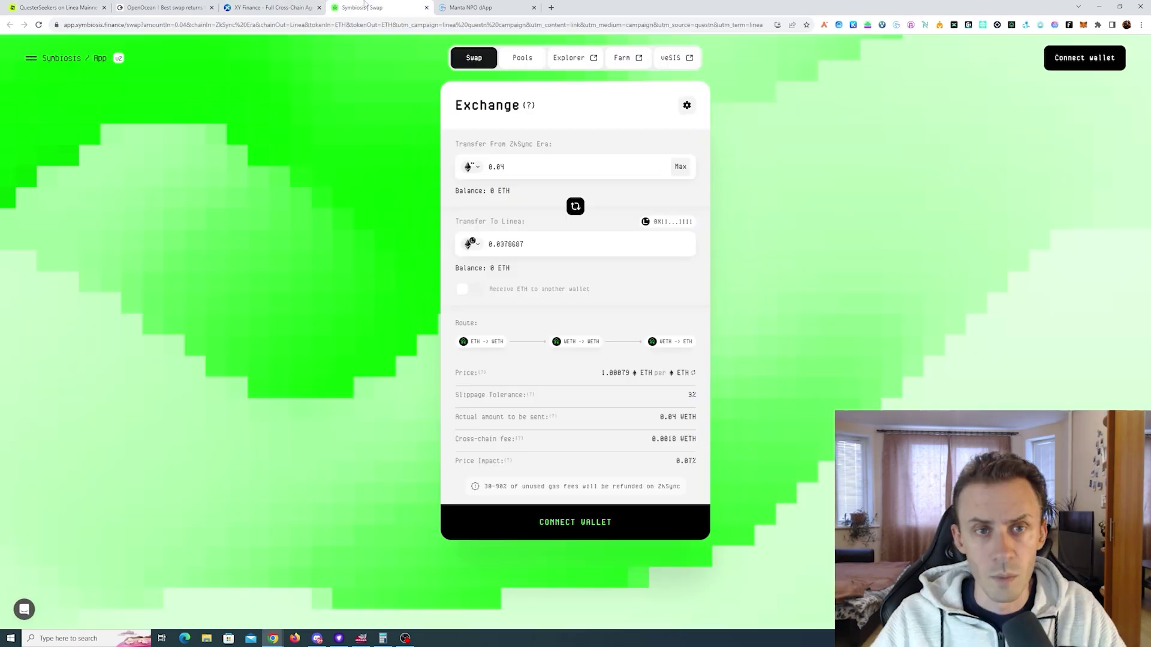
left_click(1083, 57)
left_click(511, 300)
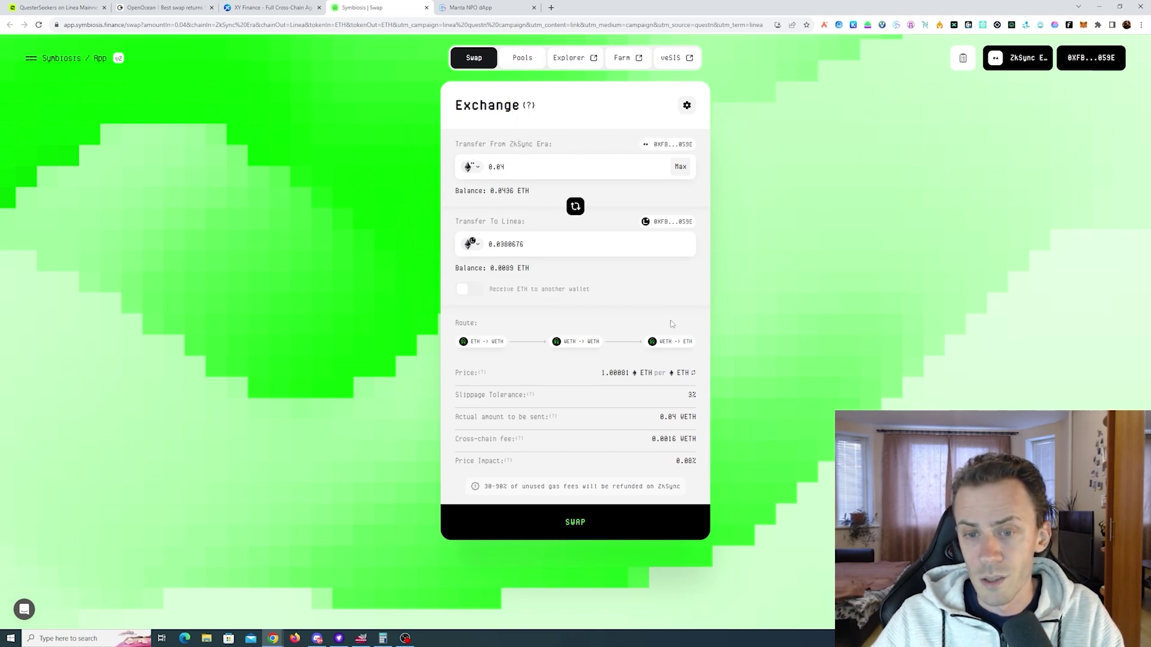
left_click(566, 525)
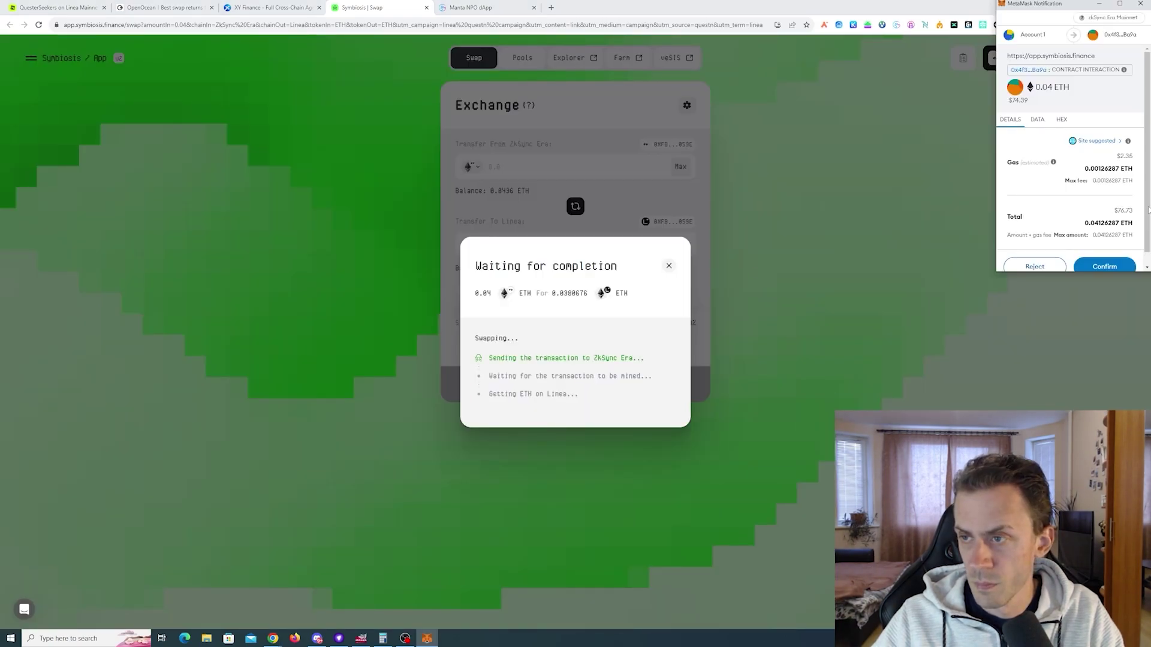
- Lower the transaction's gas limit to 2051464 in MetaMask's advanced settings and confirm the swap
left_click(1096, 142)
left_click(1064, 167)
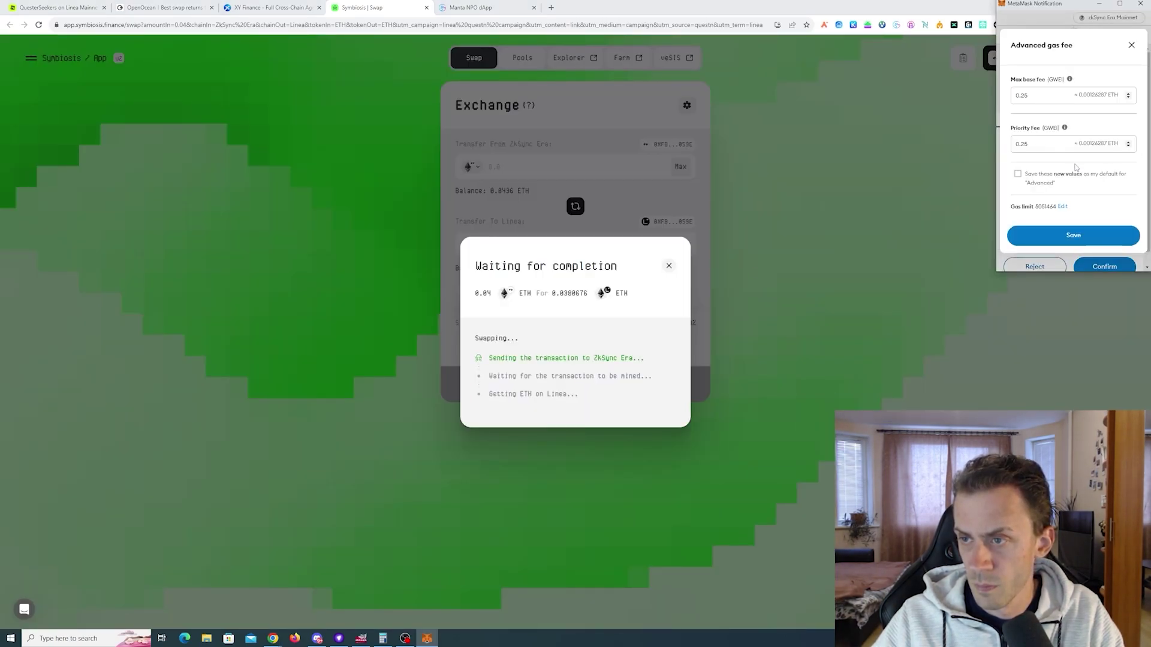
left_click(1063, 207)
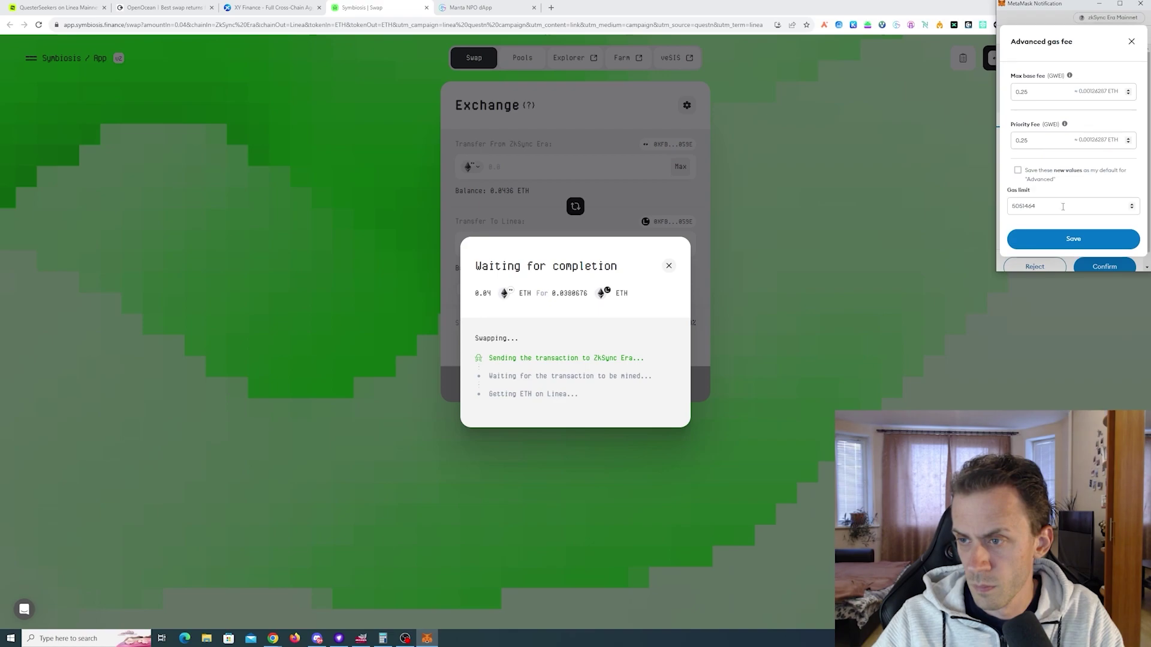
left_click(1017, 206)
key("BackSpace")
type("2")
left_click(1070, 240)
scroll(1073, 180, "down", 1)
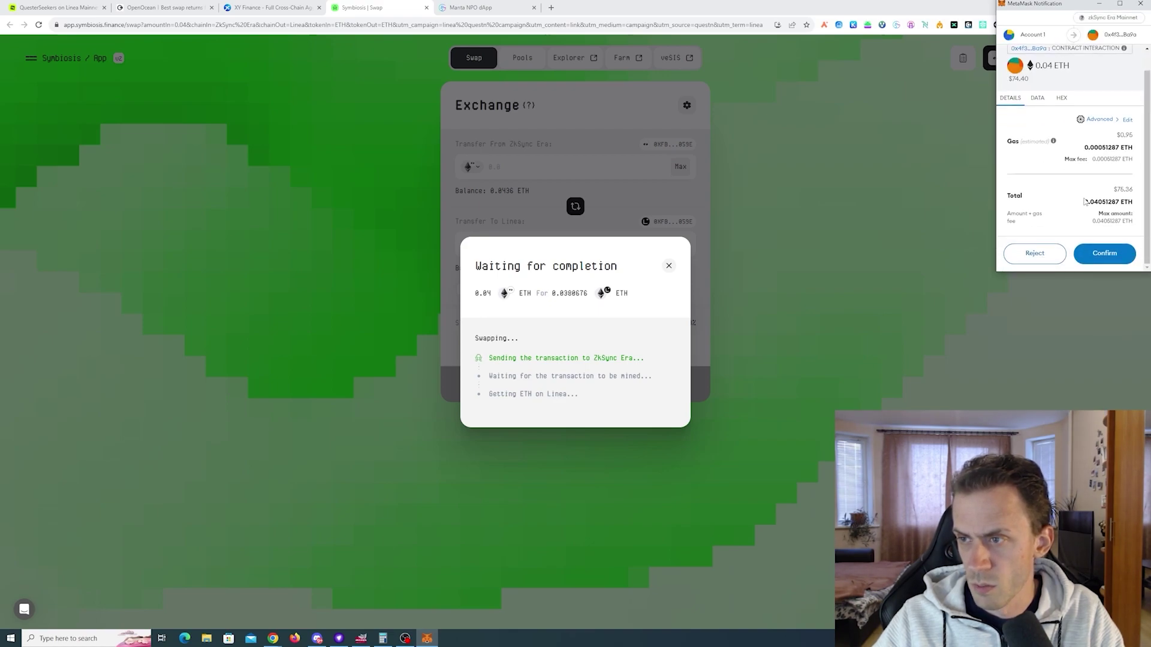
left_click(1114, 258)
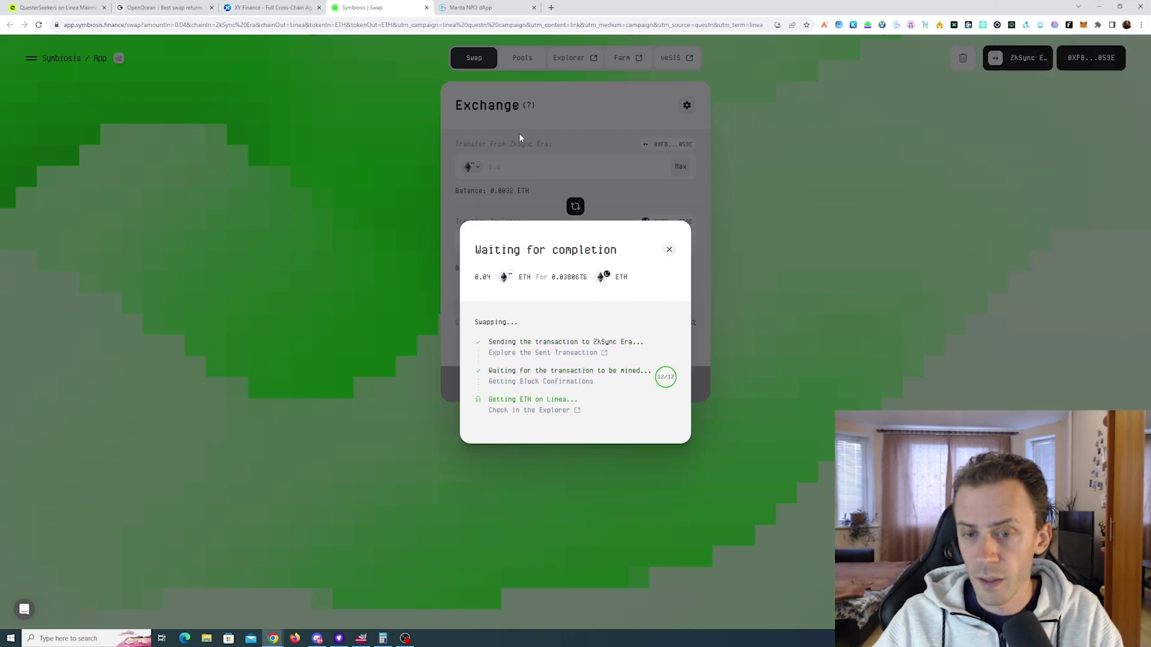
- Connect the wallet to XY Finance and approve switching to BNB Smart Chain
left_click(271, 7)
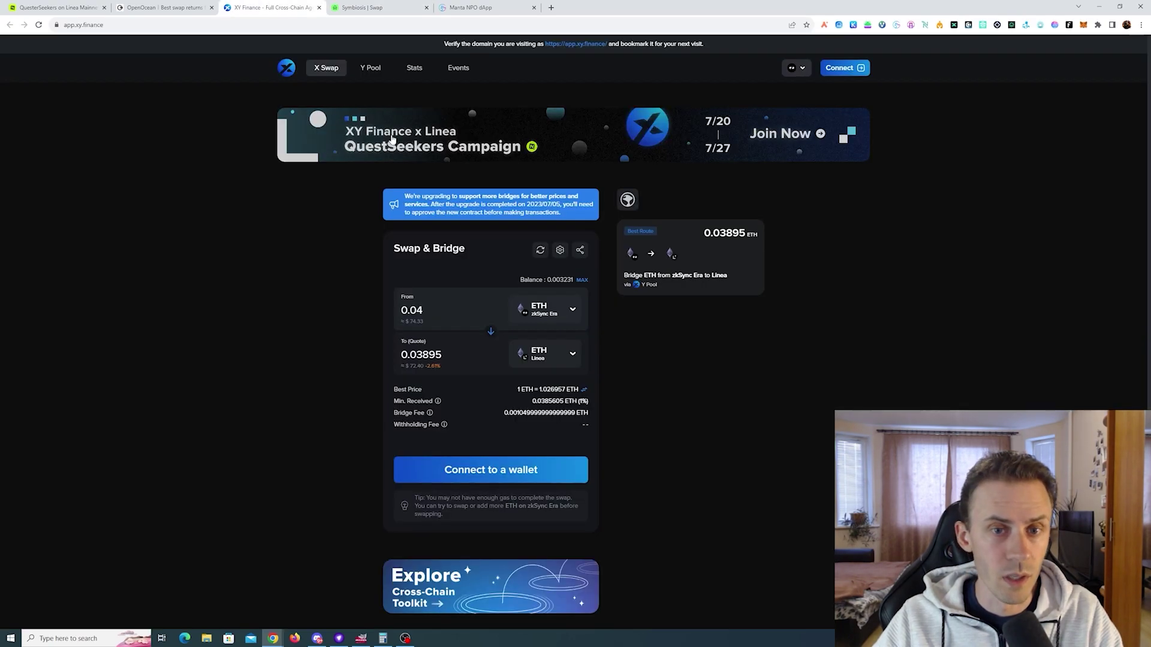
left_click(474, 474)
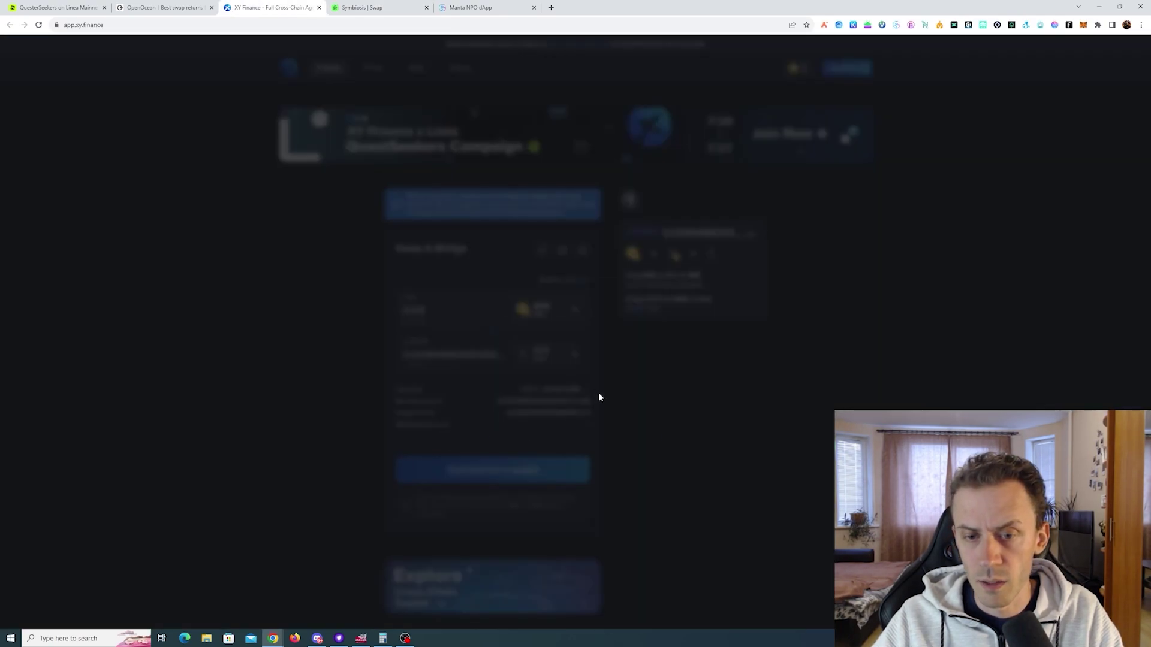
left_click(535, 293)
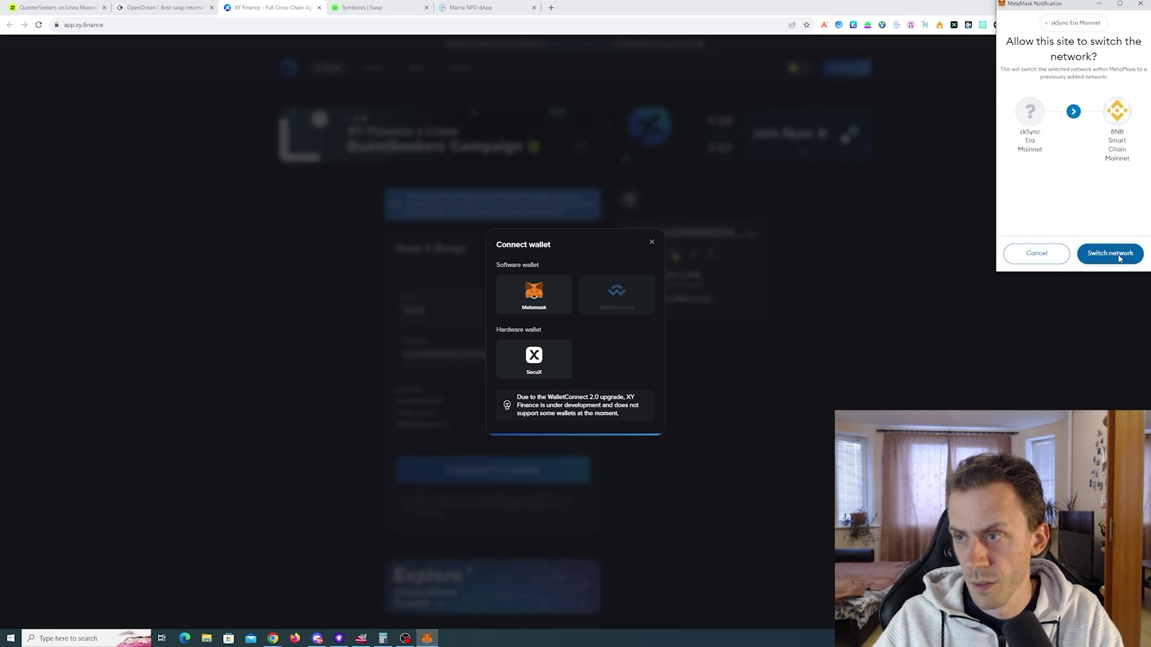
left_click(1119, 258)
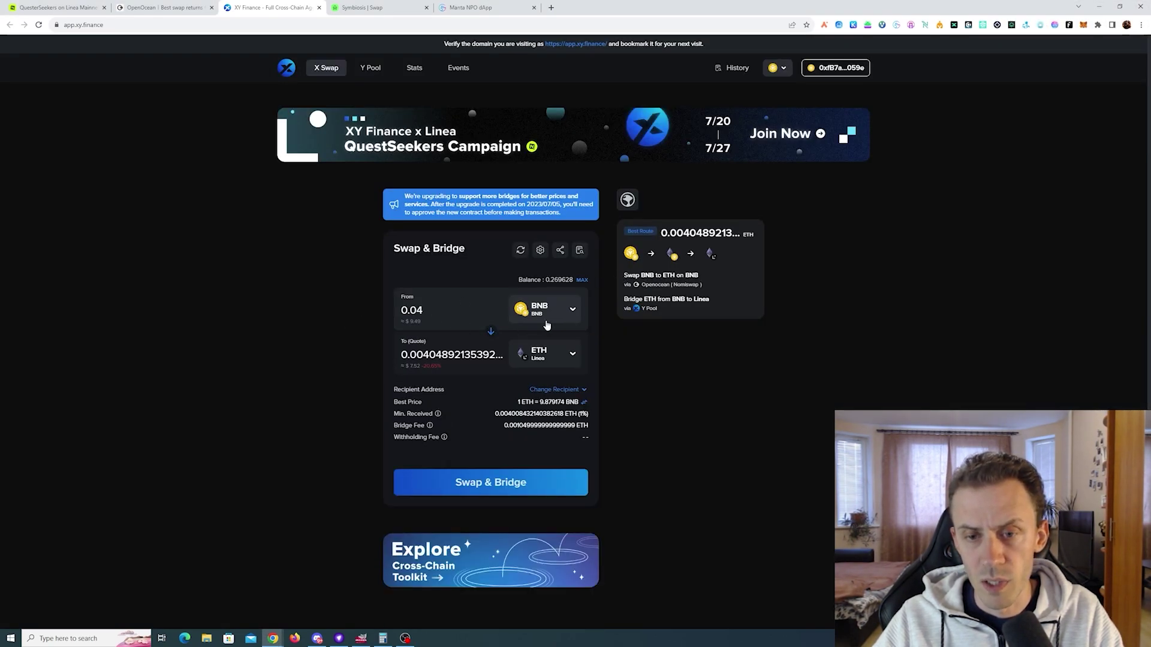
- Bridge 0.22 BNB to ETH on Linea, approve it in the wallet, and return to QuestN
left_click_drag(423, 311, 410, 312)
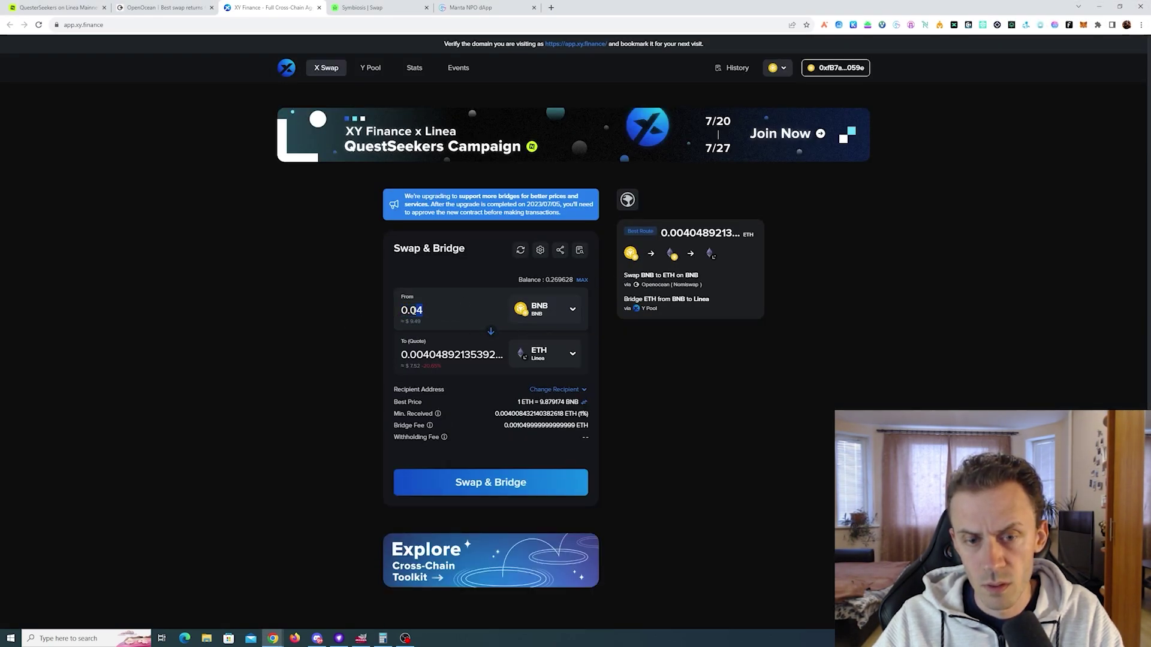
type("22")
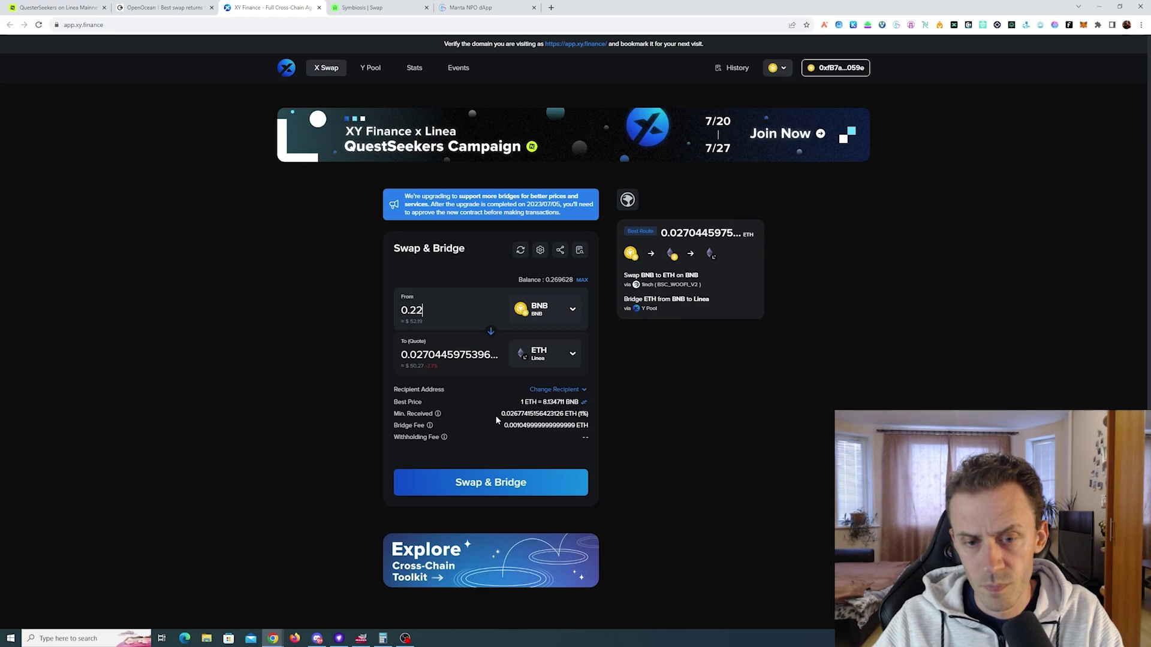
left_click(474, 484)
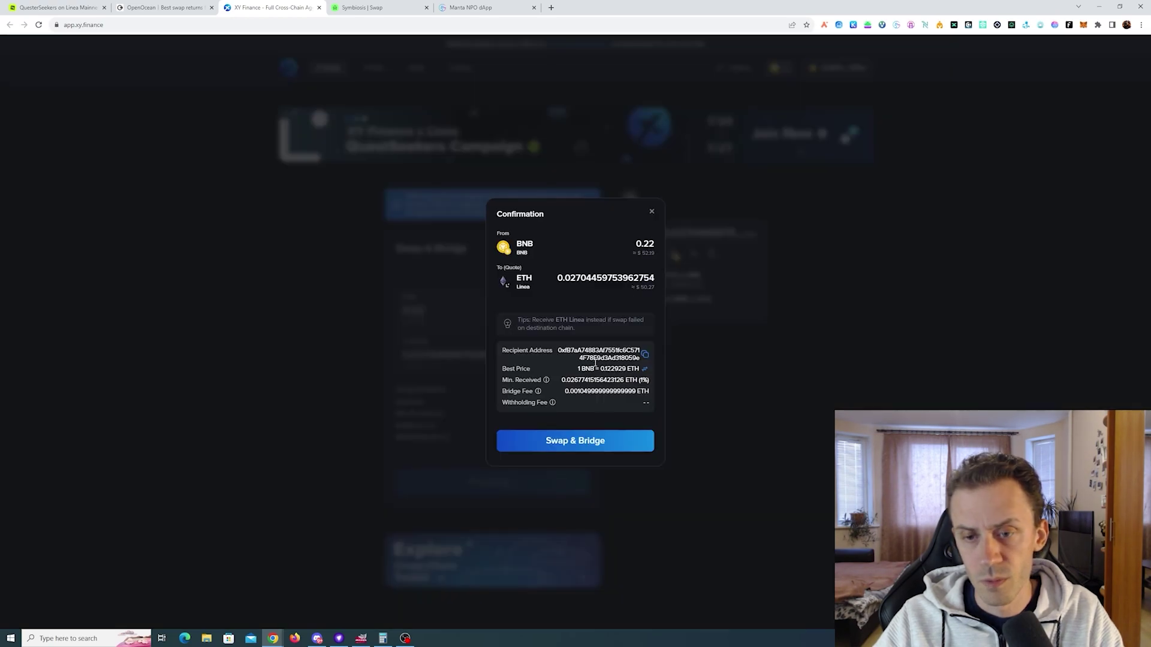
left_click(576, 442)
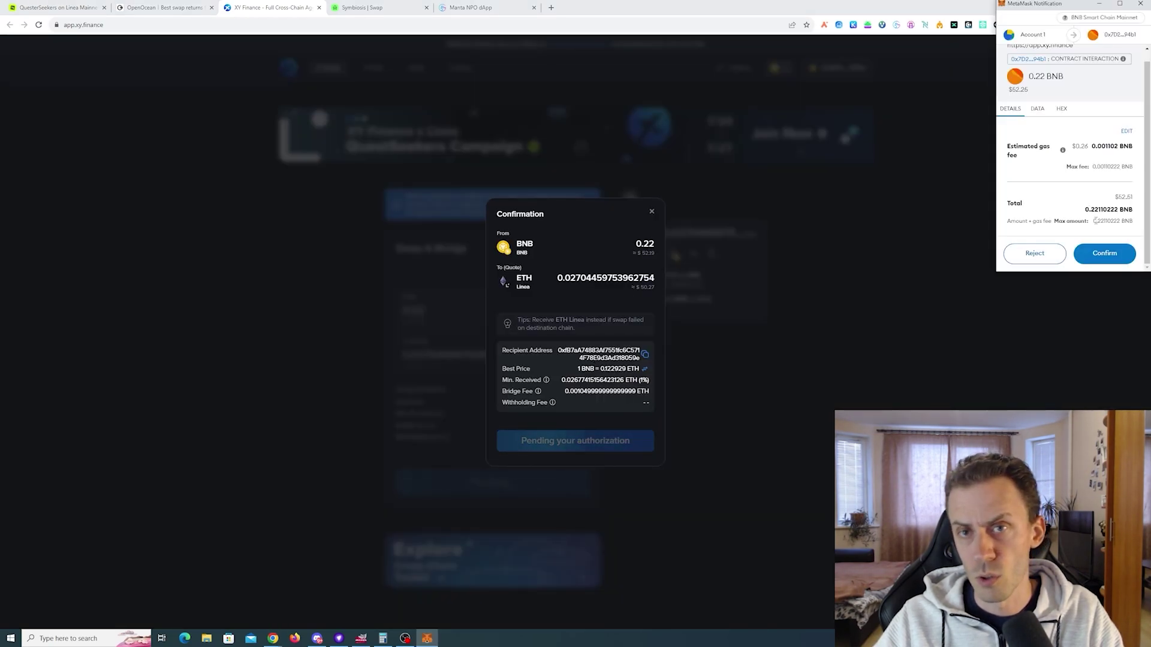
left_click(1105, 253)
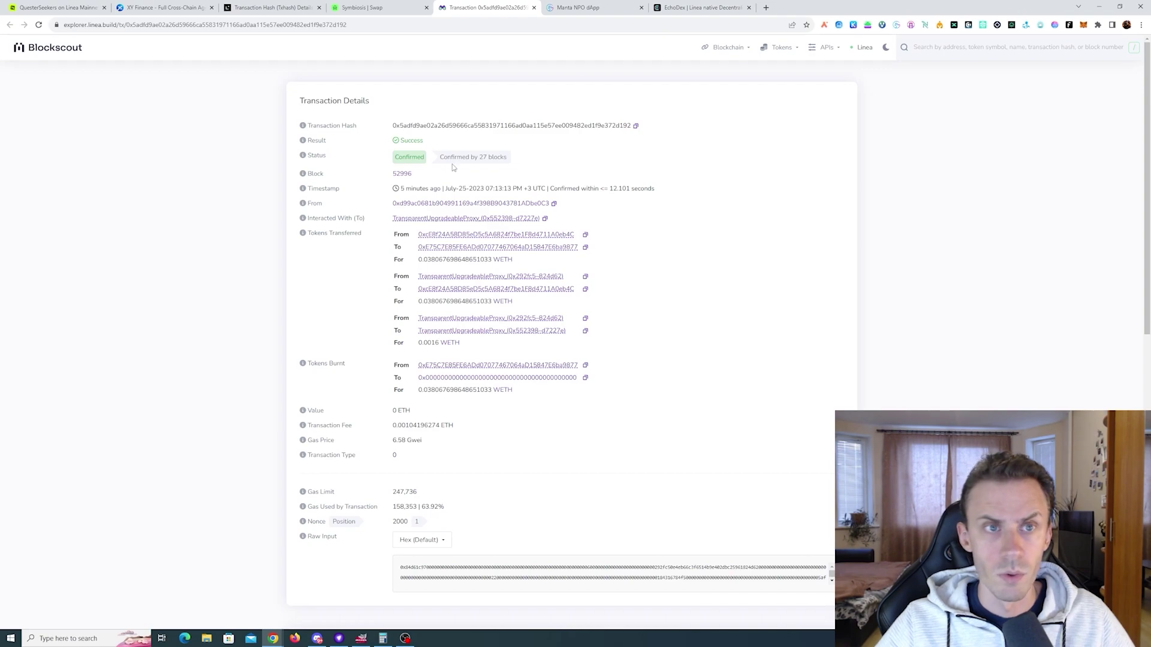
left_click(57, 7)
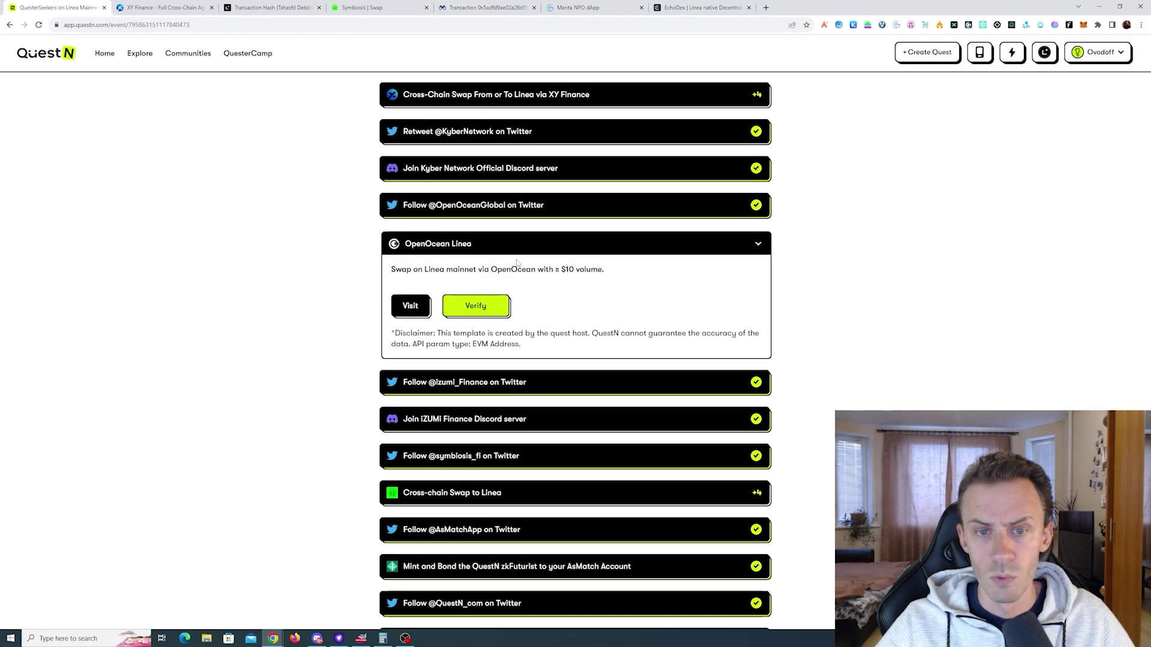
- Swap 0.03 ETH for about 55.6052 BUSD on Linea in OpenOcean and sign the order
left_click(410, 306)
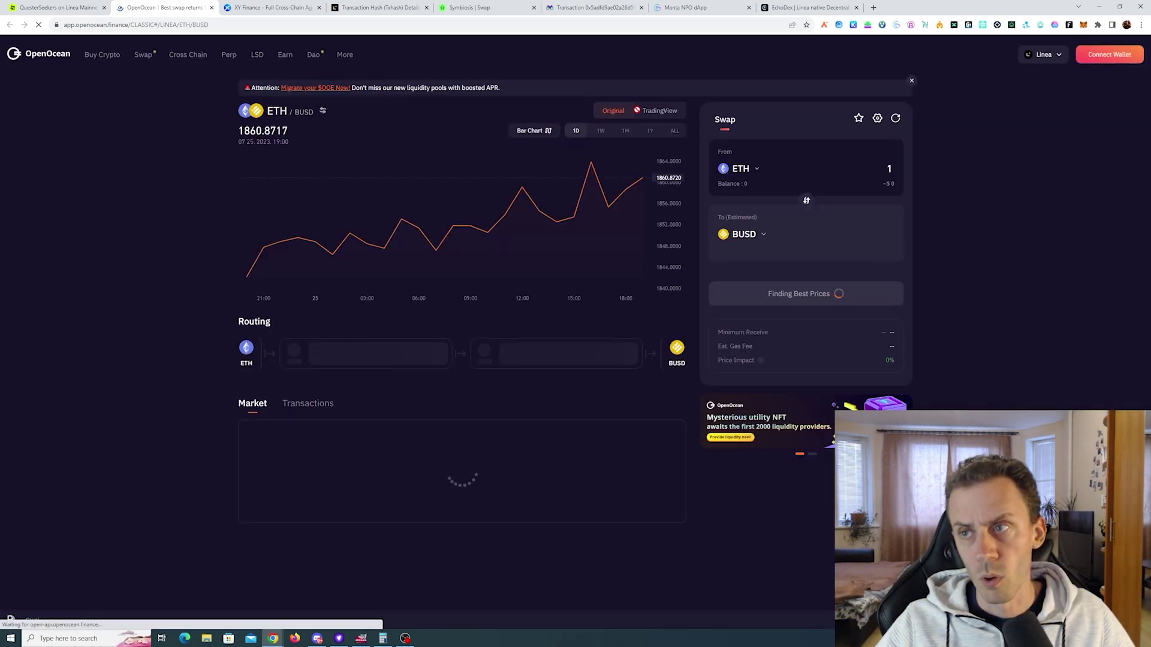
mouse_move(1091, 58)
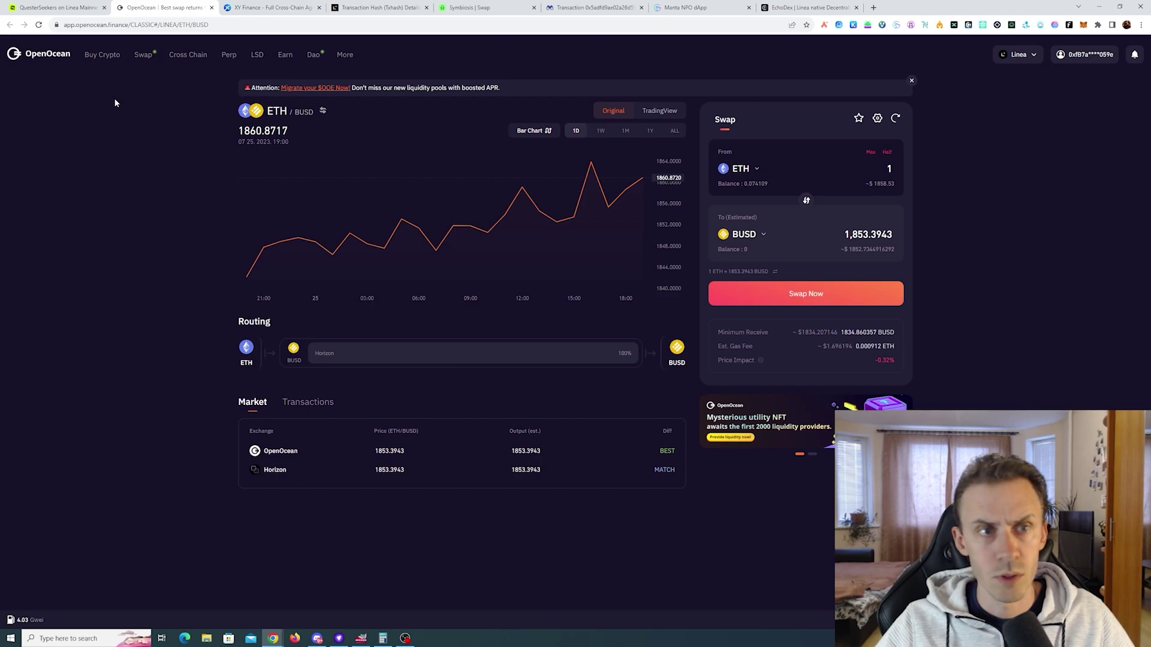
left_click(145, 56)
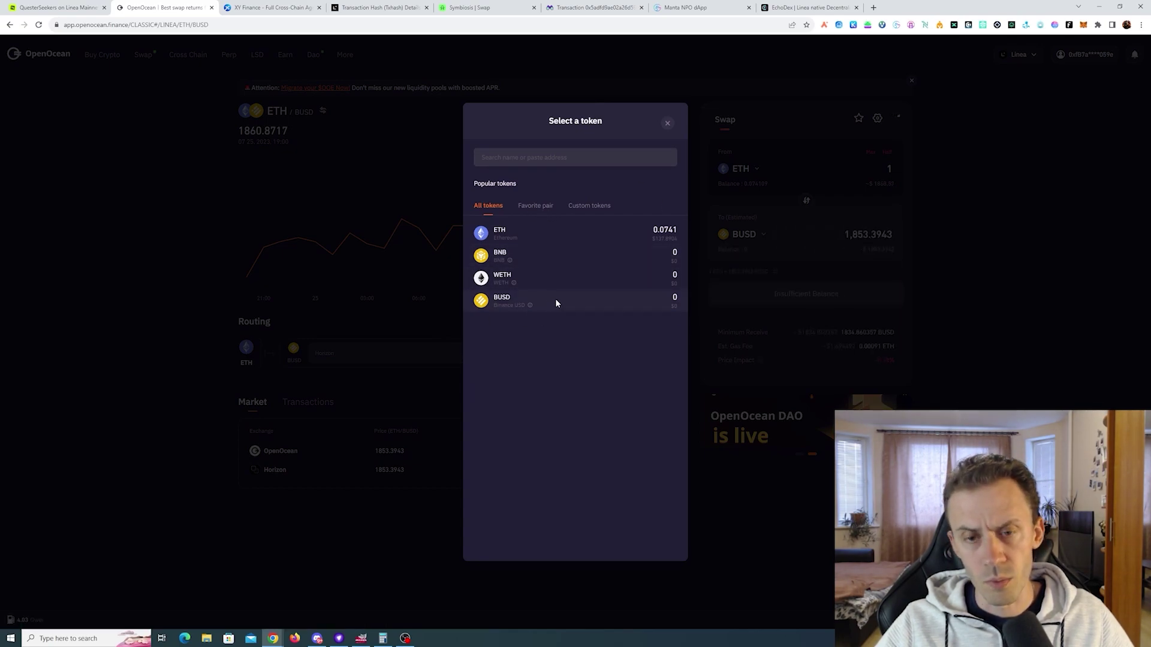
left_click(587, 300)
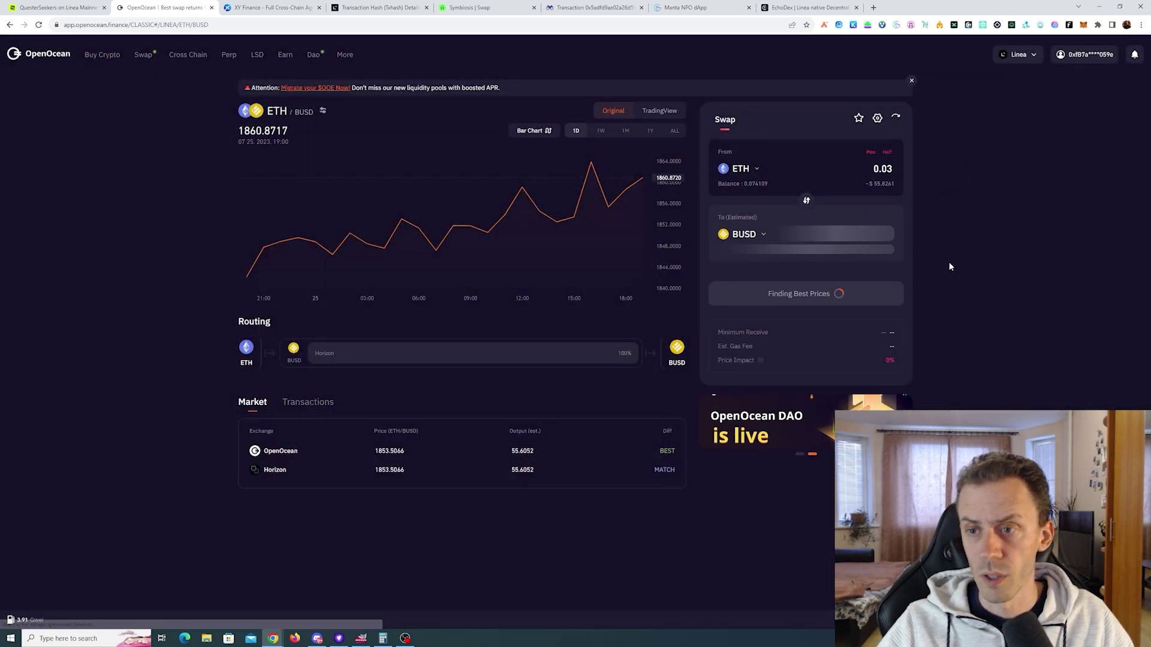
left_click(719, 292)
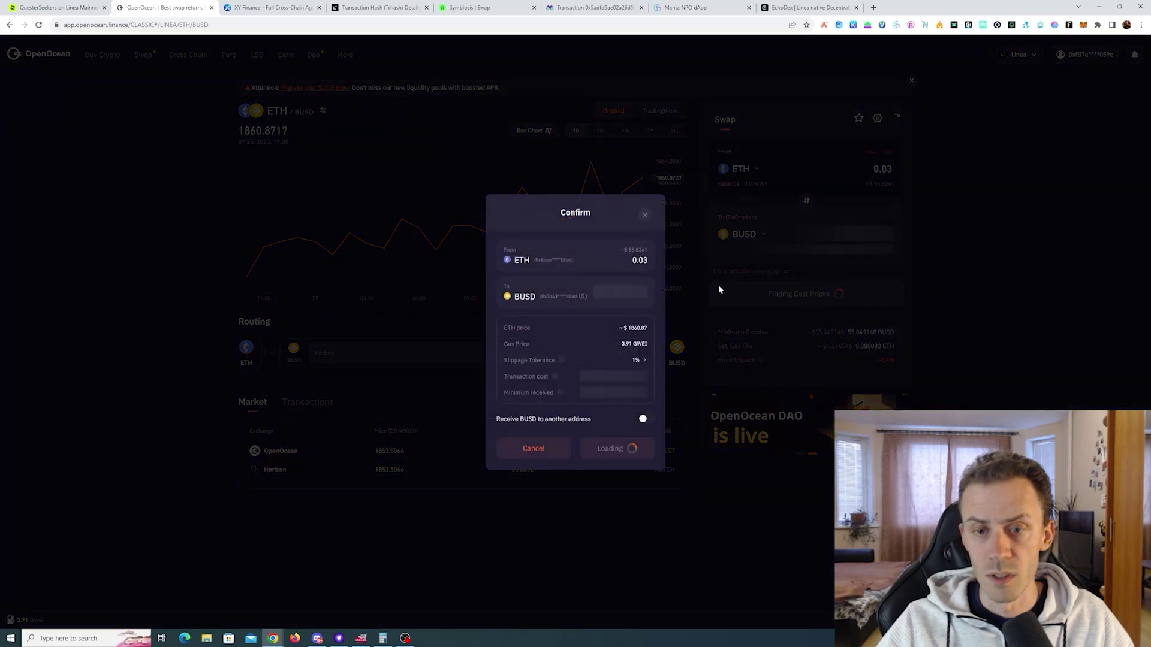
left_click(615, 444)
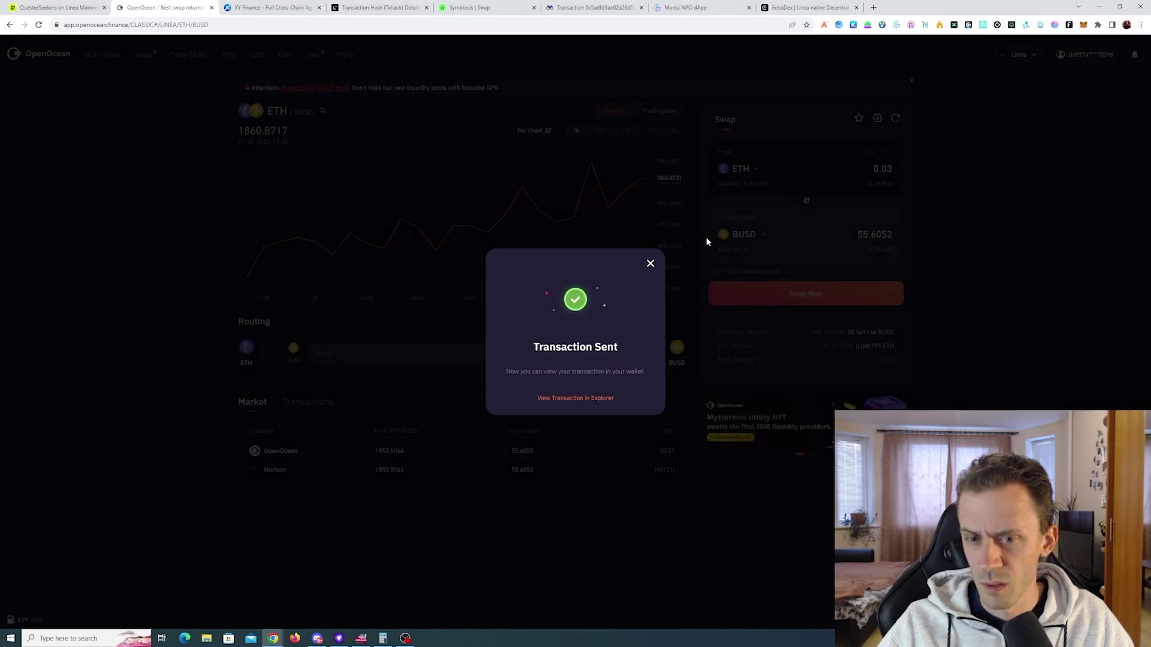
- Verify the OpenOcean Linea and XY Finance cross-chain swap tasks on QuestN
key("ctrl+shift+Tab")
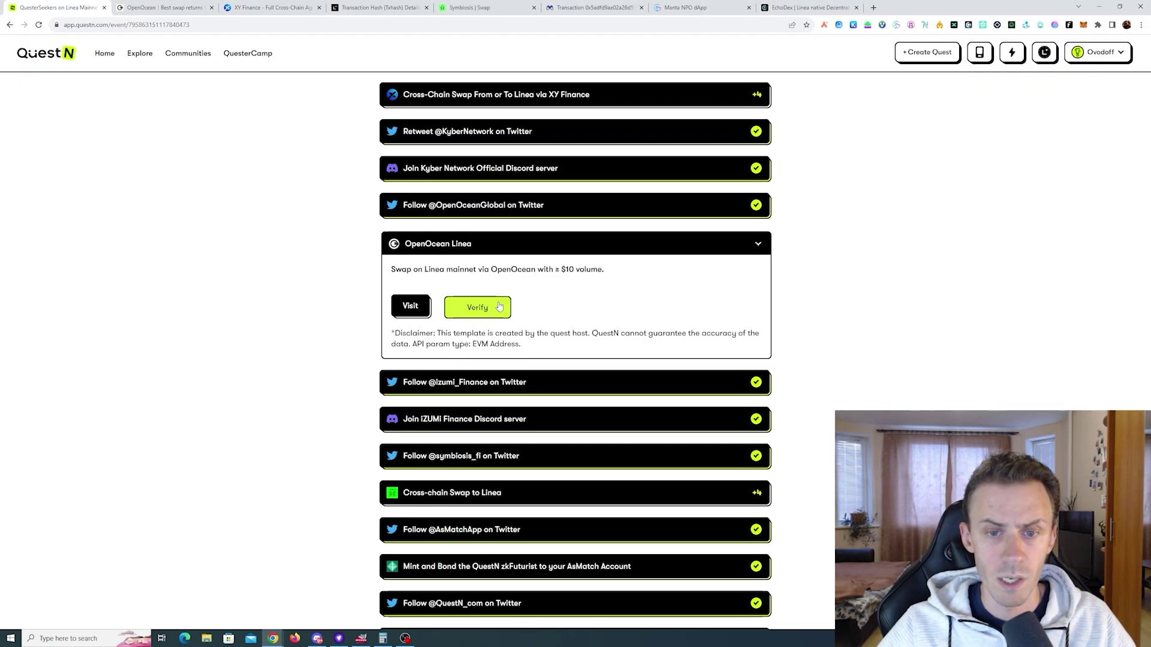
left_click(499, 307)
scroll(707, 270, "up", 3)
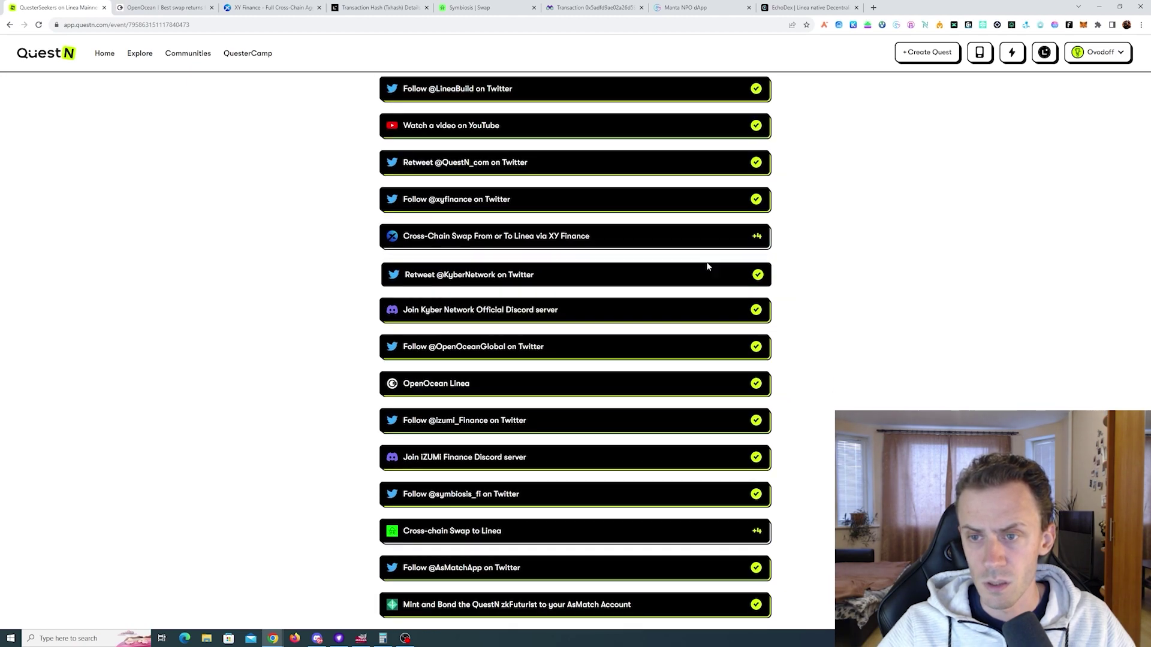
scroll(699, 265, "down", 2)
left_click(598, 235)
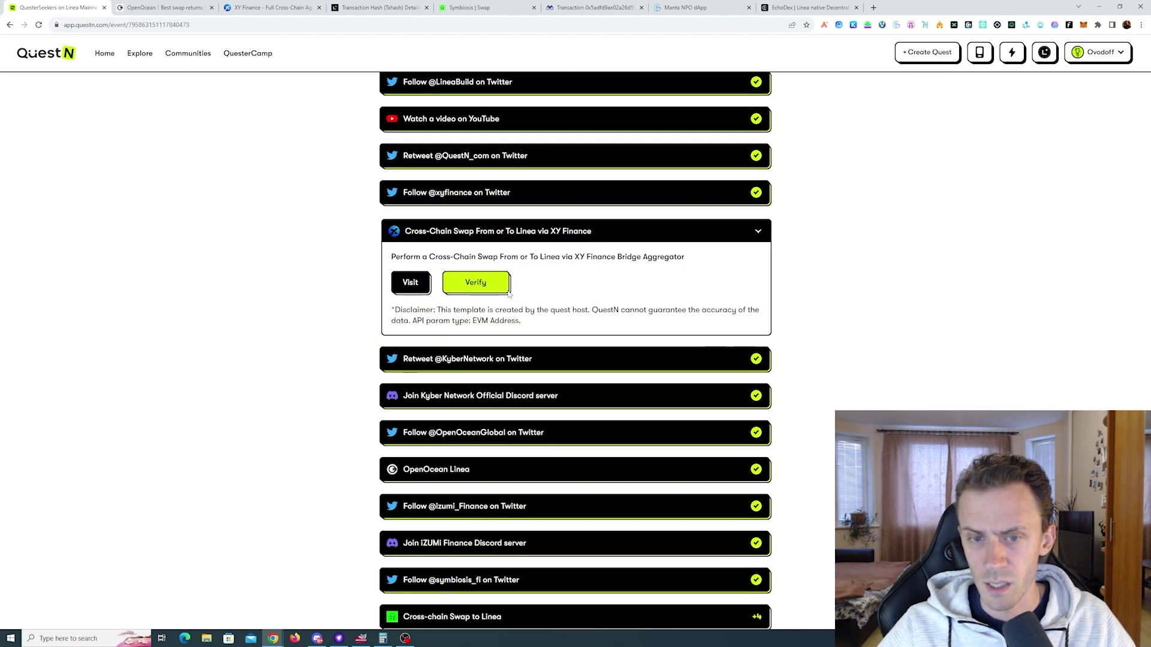
left_click(475, 282)
- Expand and verify the Cross-chain Swap to Linea task
scroll(514, 248, "down", 5)
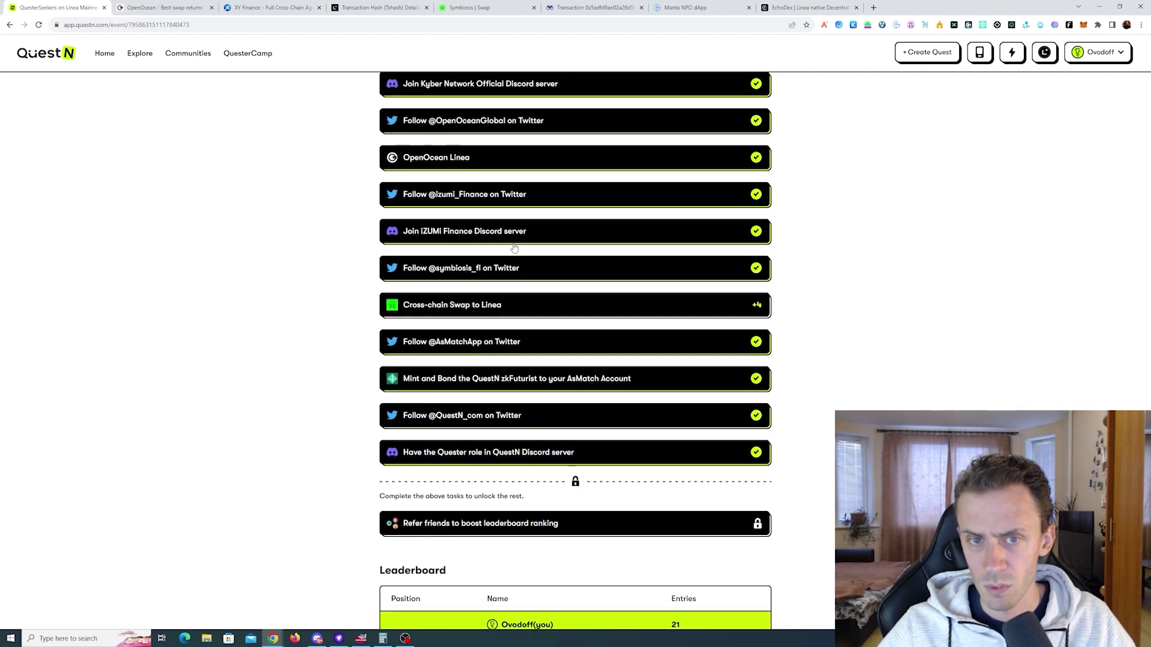
scroll(513, 248, "up", 2)
scroll(561, 268, "down", 2)
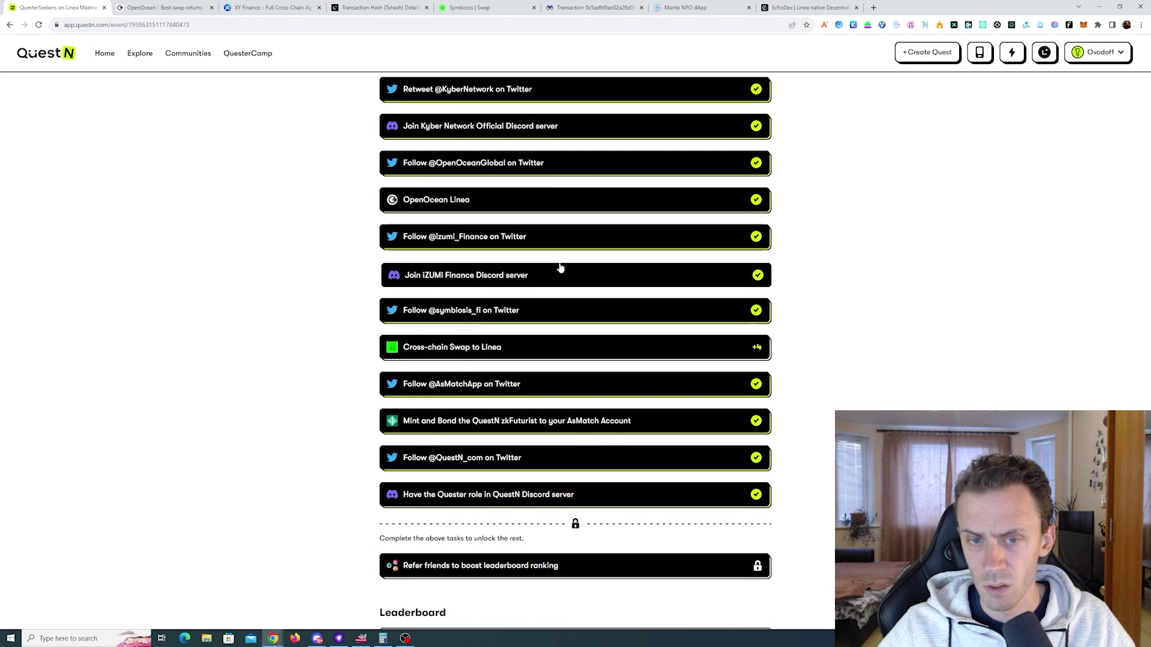
left_click(642, 349)
left_click(510, 398)
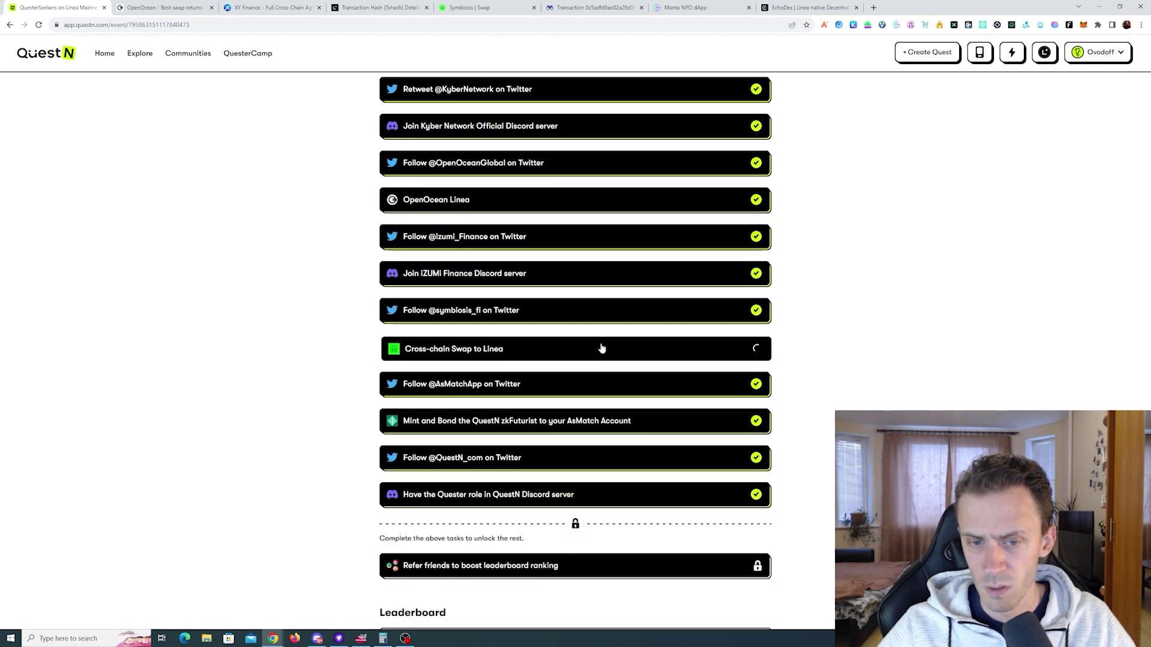
scroll(605, 346, "up", 3)
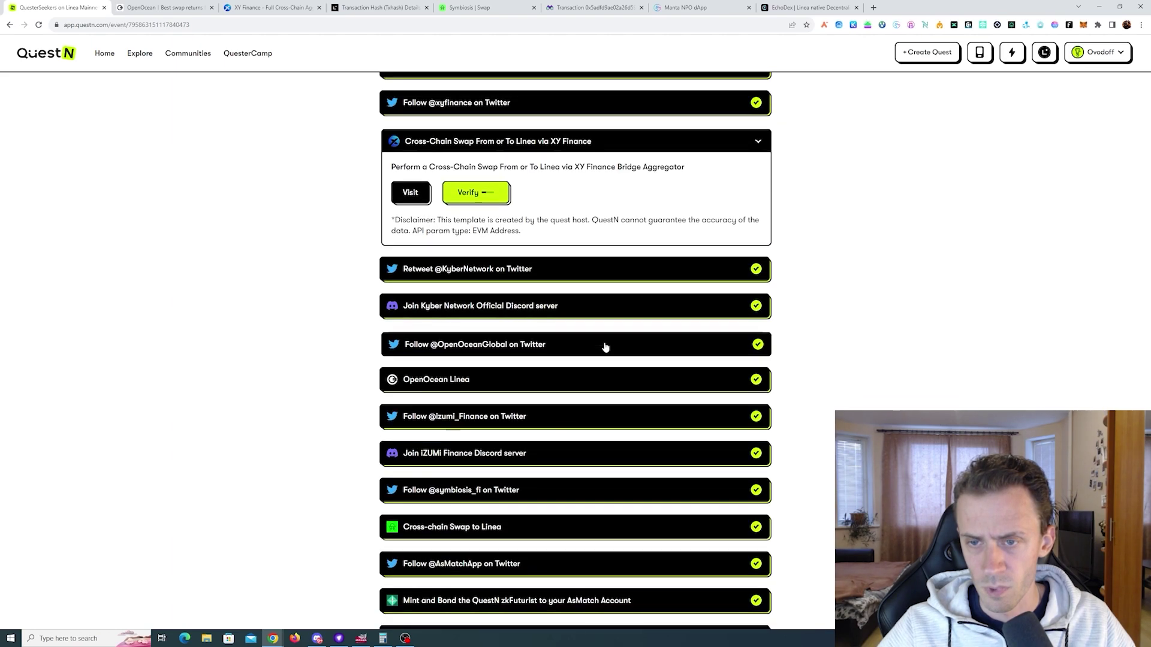
scroll(613, 343, "up", 3)
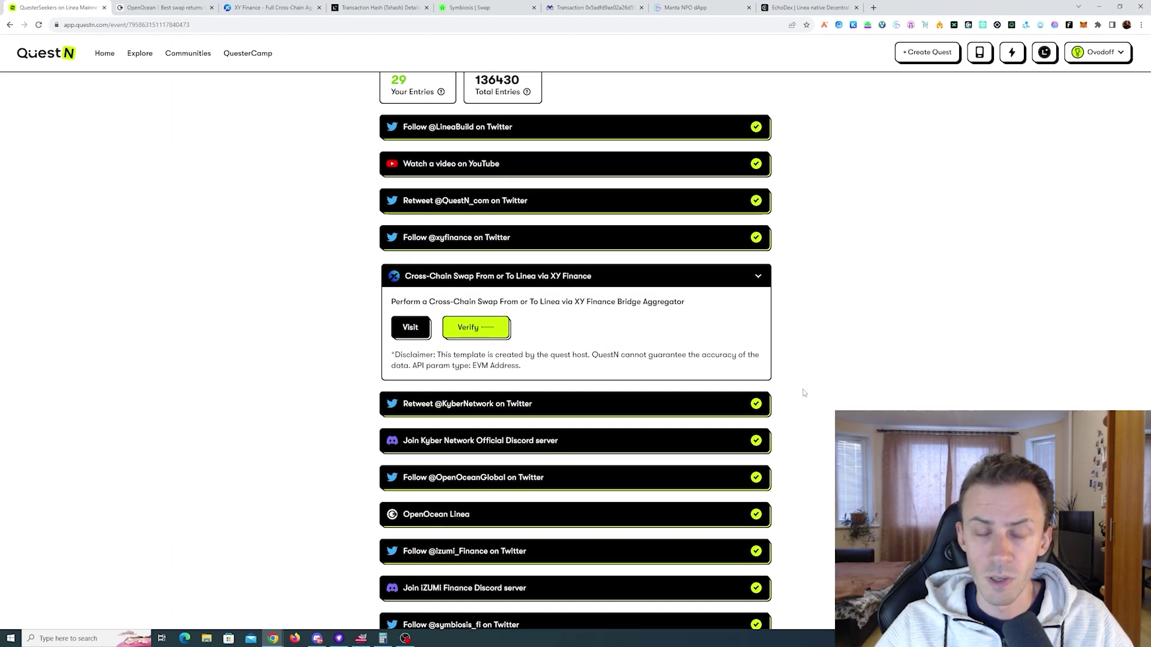
scroll(918, 277, "down", 6)
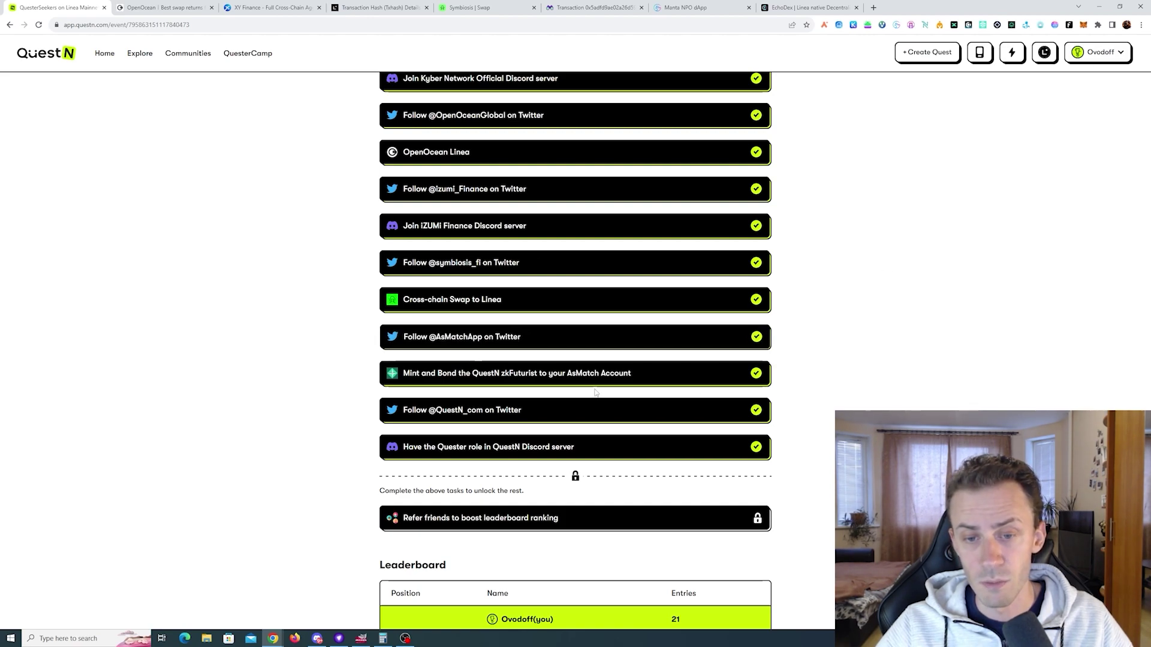
- Start minting the zkFuturist credential with the wallet, then open QuesterCamp's soulbound NFT achievements
key("ctrl+7")
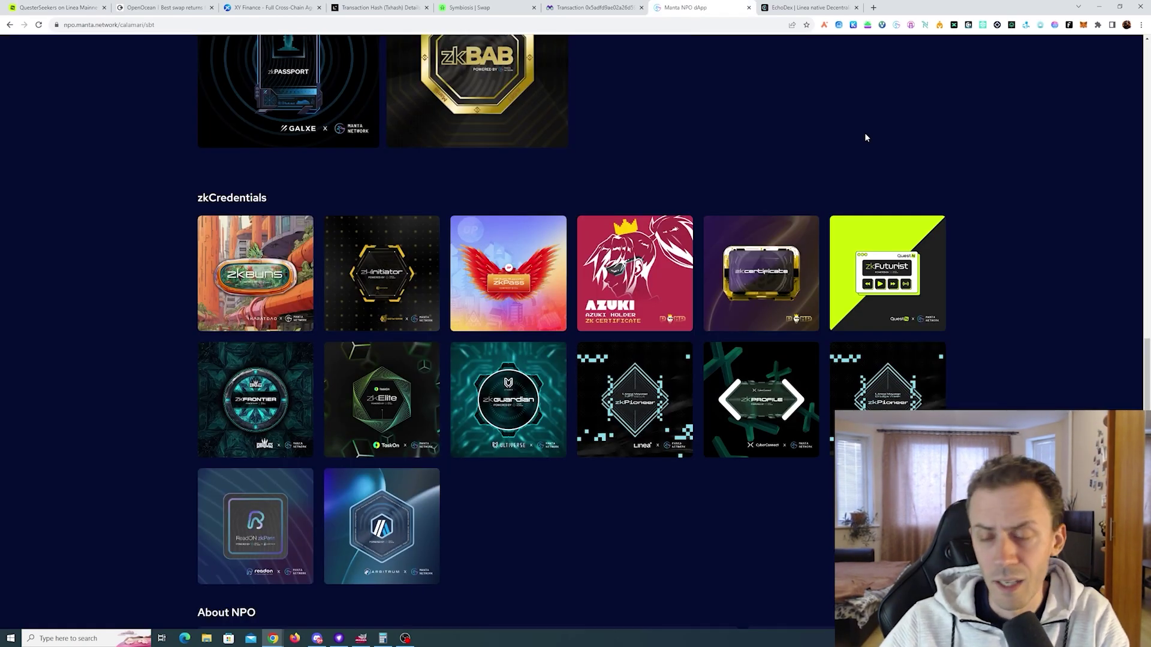
scroll(839, 135, "up", 3)
scroll(829, 136, "up", 9)
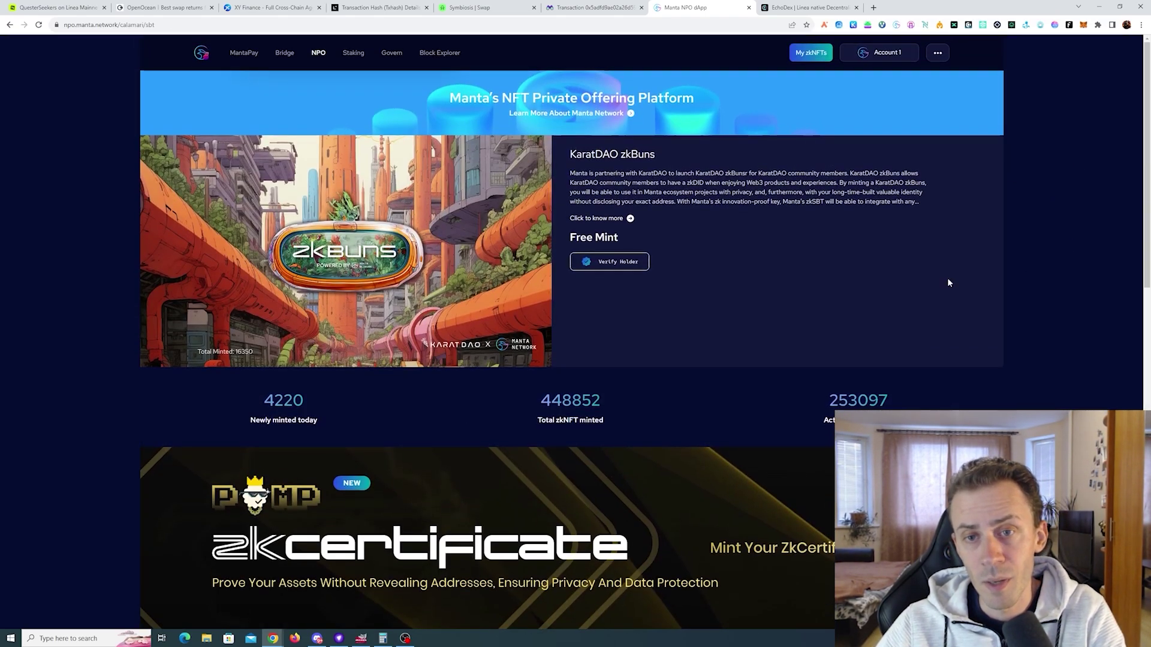
scroll(947, 281, "down", 14)
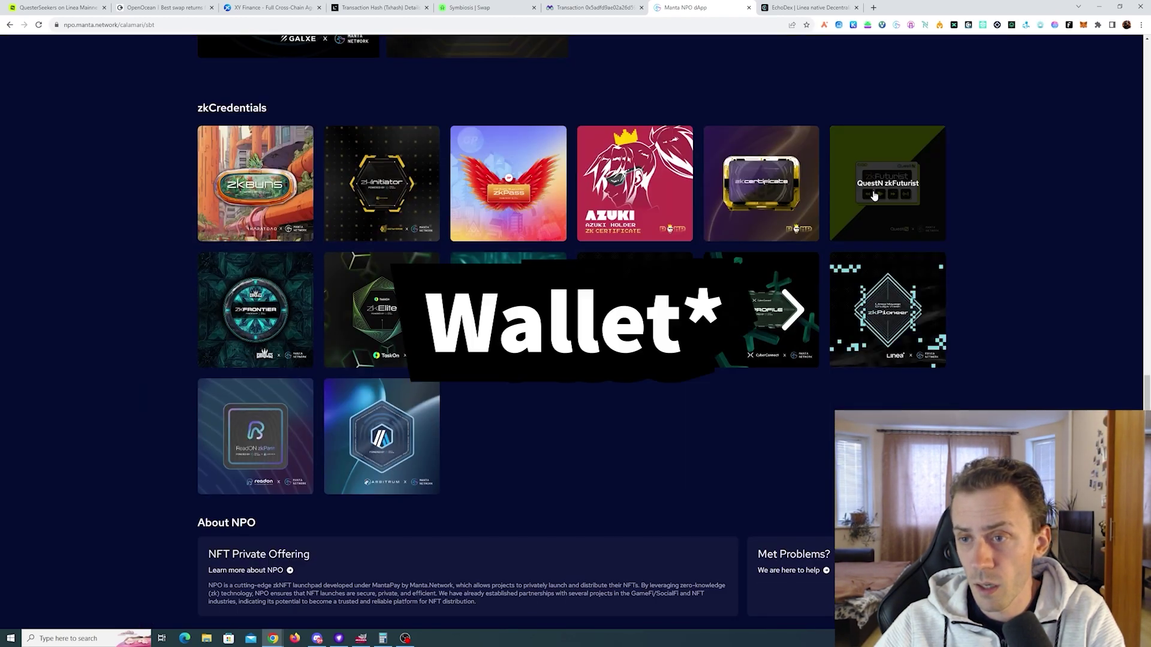
left_click(874, 196)
left_click(532, 226)
left_click(519, 329)
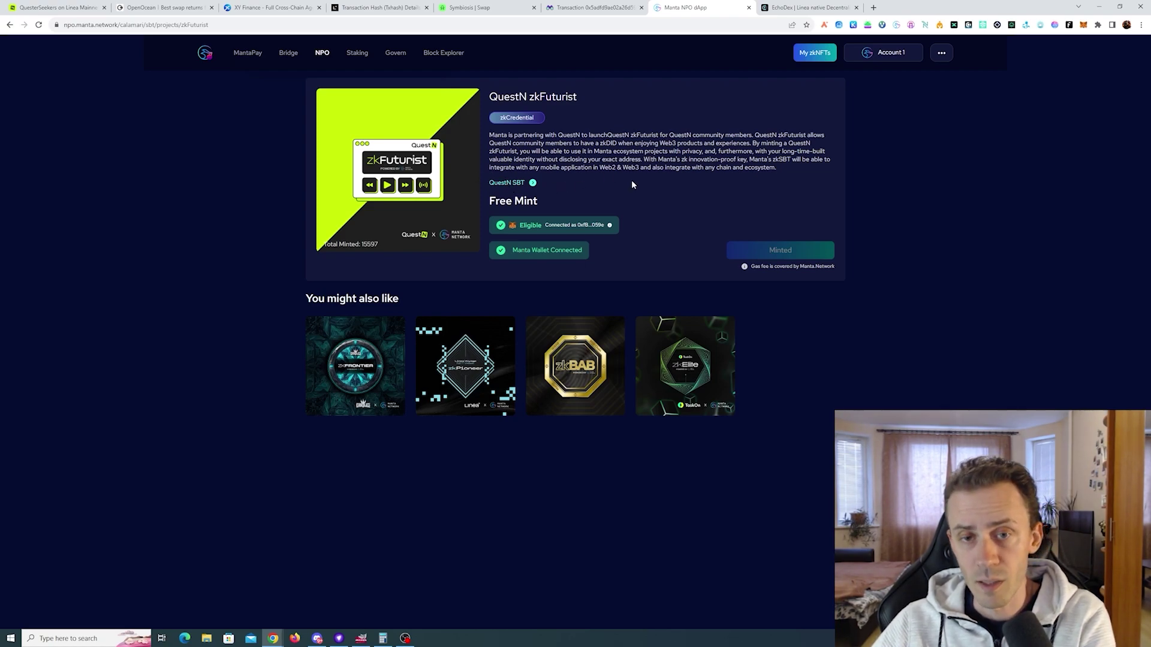
left_click(532, 183)
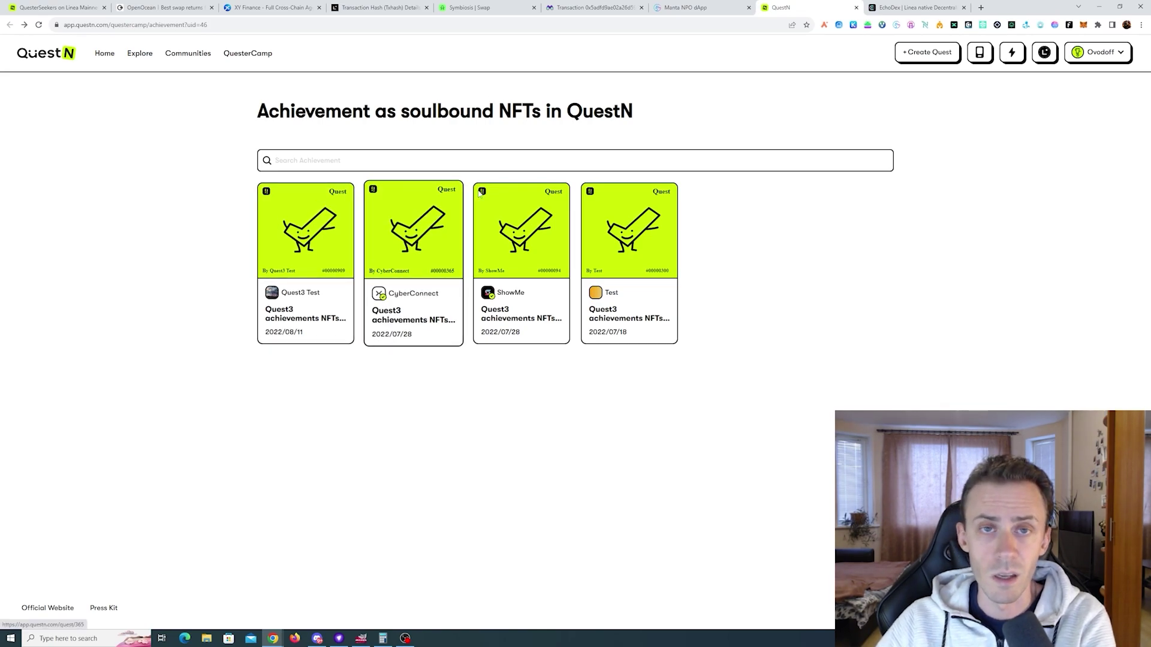
- Return to the QuesterCamp profile page from the top navigation
left_click(264, 55)
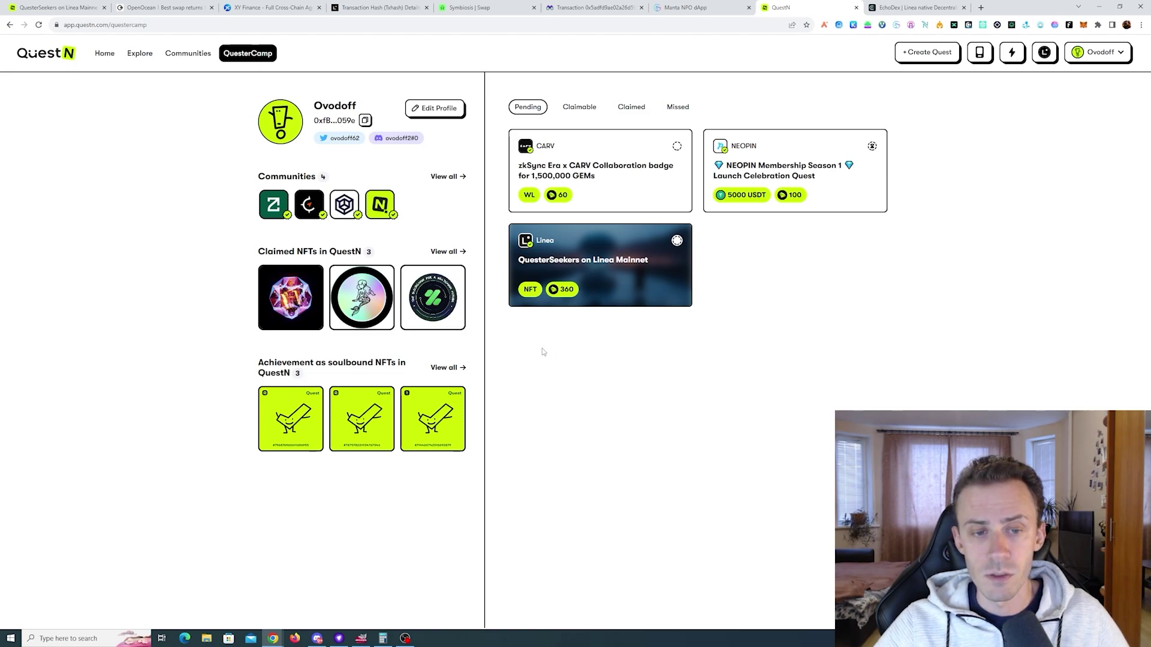
- Open each of the three claimed NFTs' quests in its own tab
left_click(298, 290)
left_click(824, 7)
left_click(362, 297)
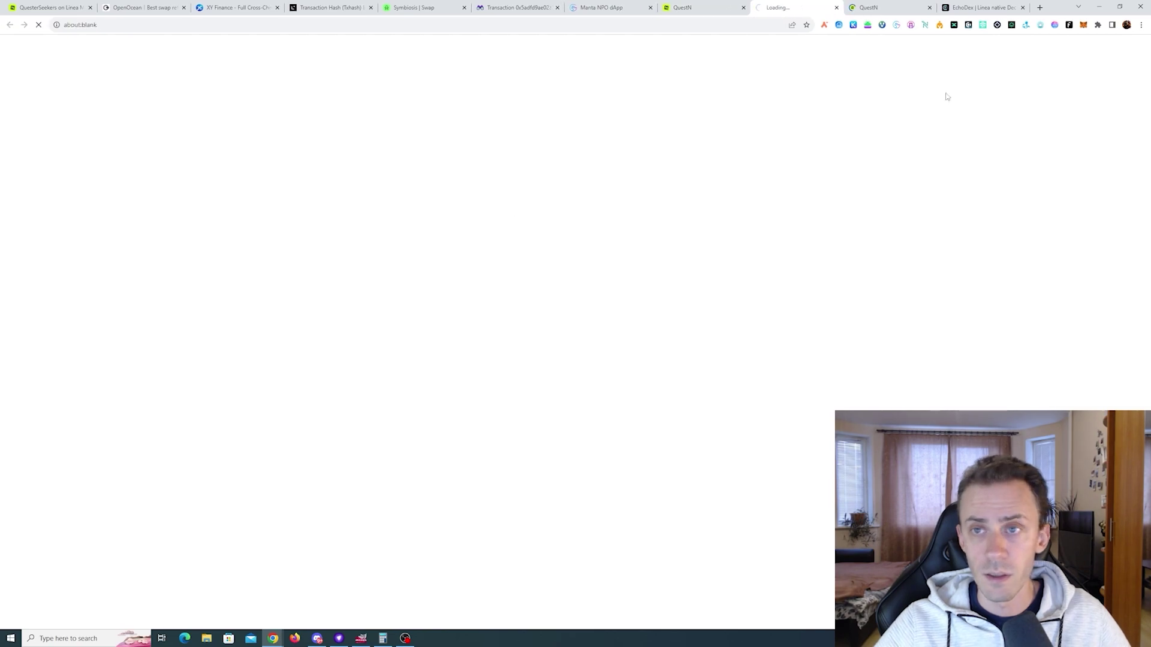
left_click(701, 7)
left_click(433, 297)
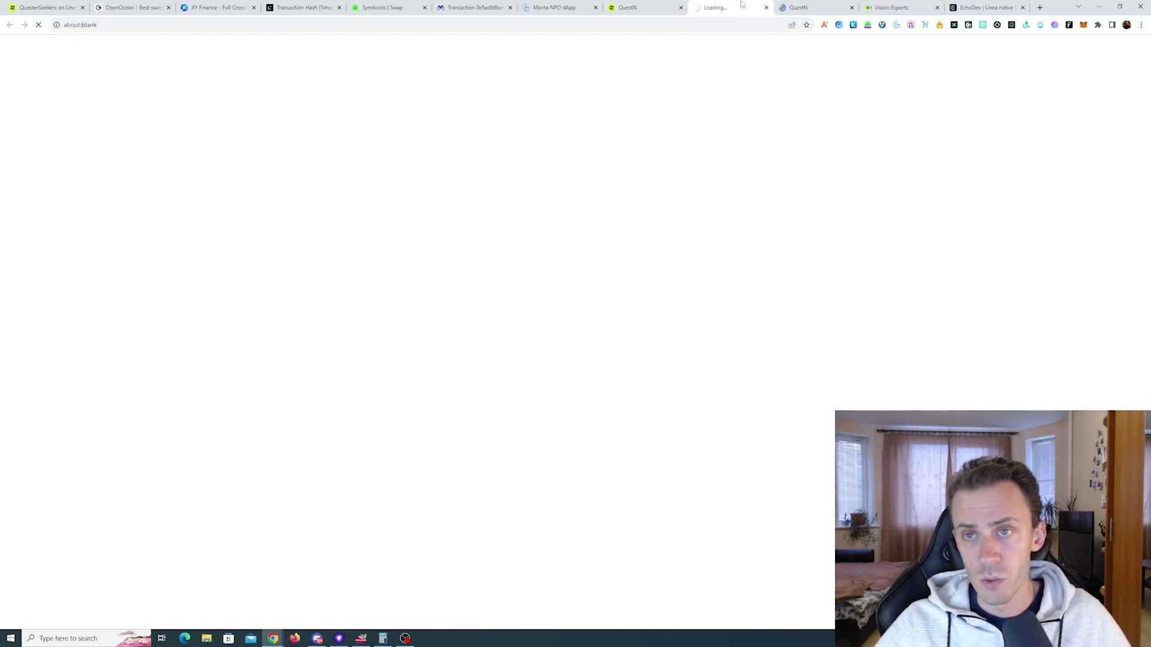
left_click(635, 7)
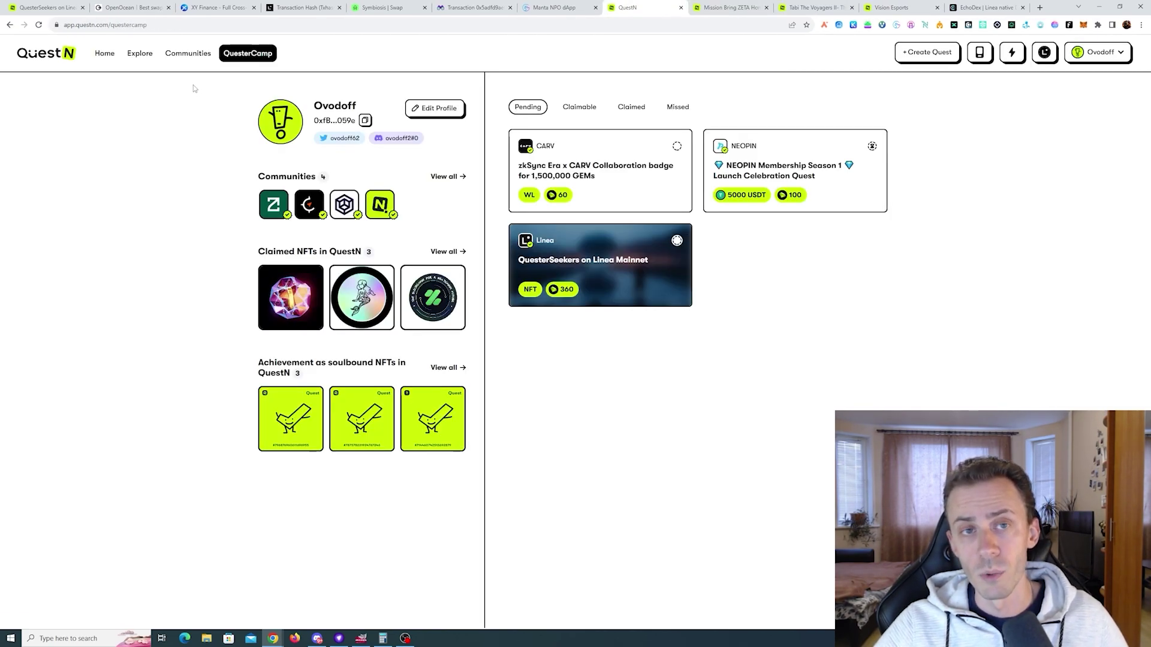
- Filter the Explore quests to NFT rewards and open the ZK Raiden Ei Edition quest
left_click(111, 57)
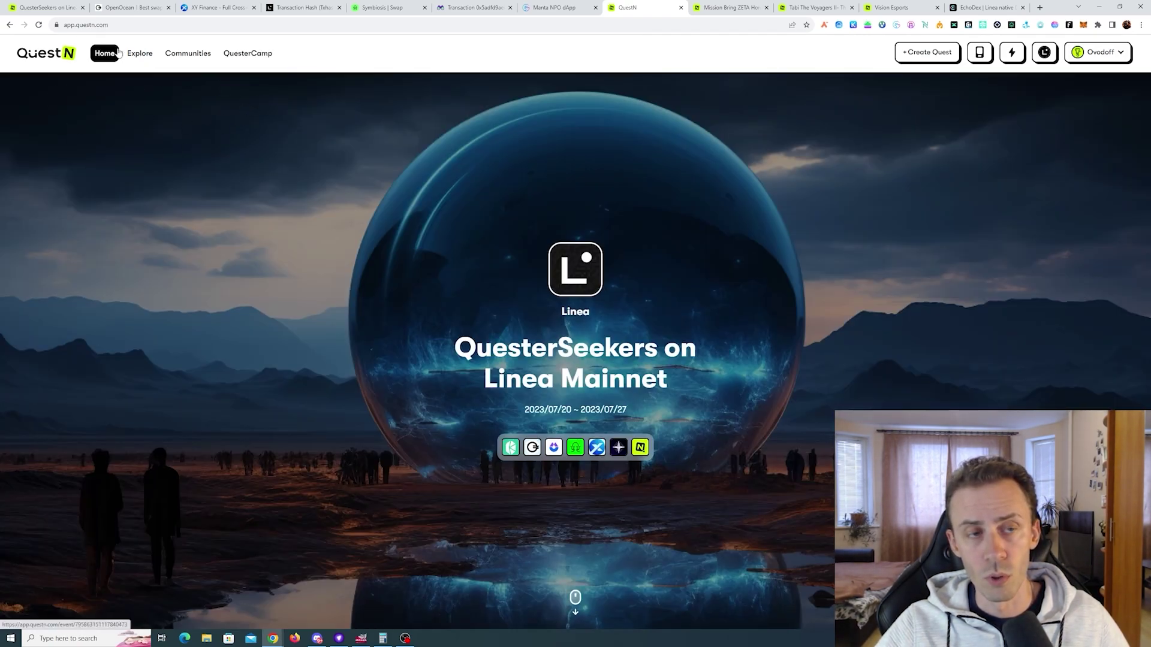
left_click(140, 53)
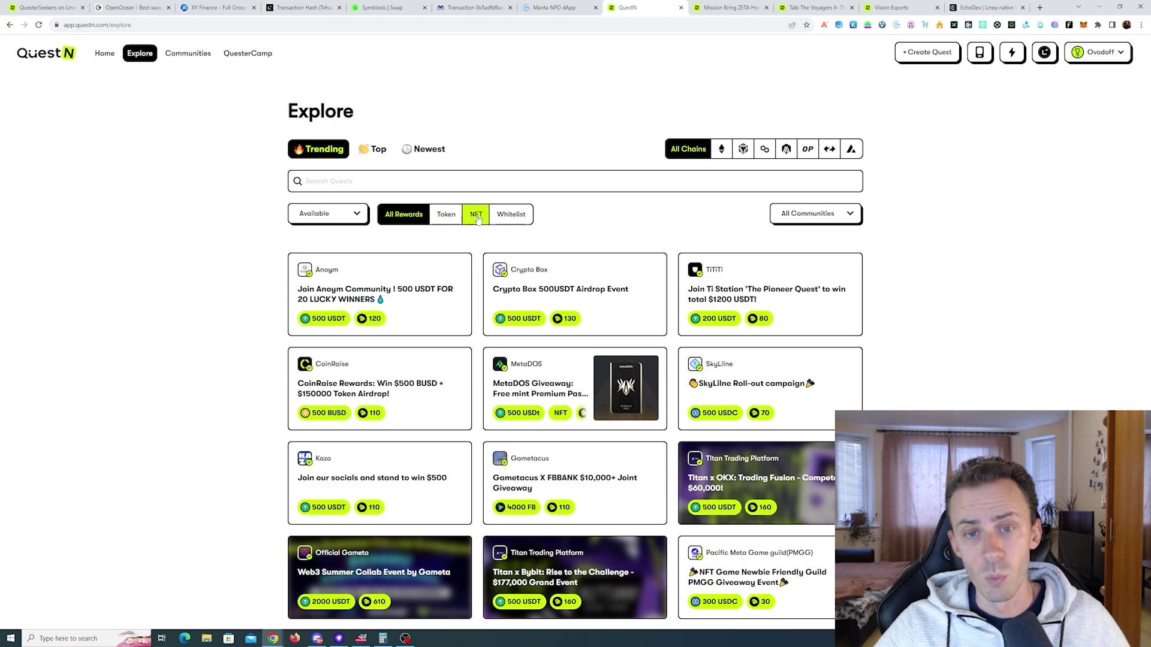
left_click(477, 219)
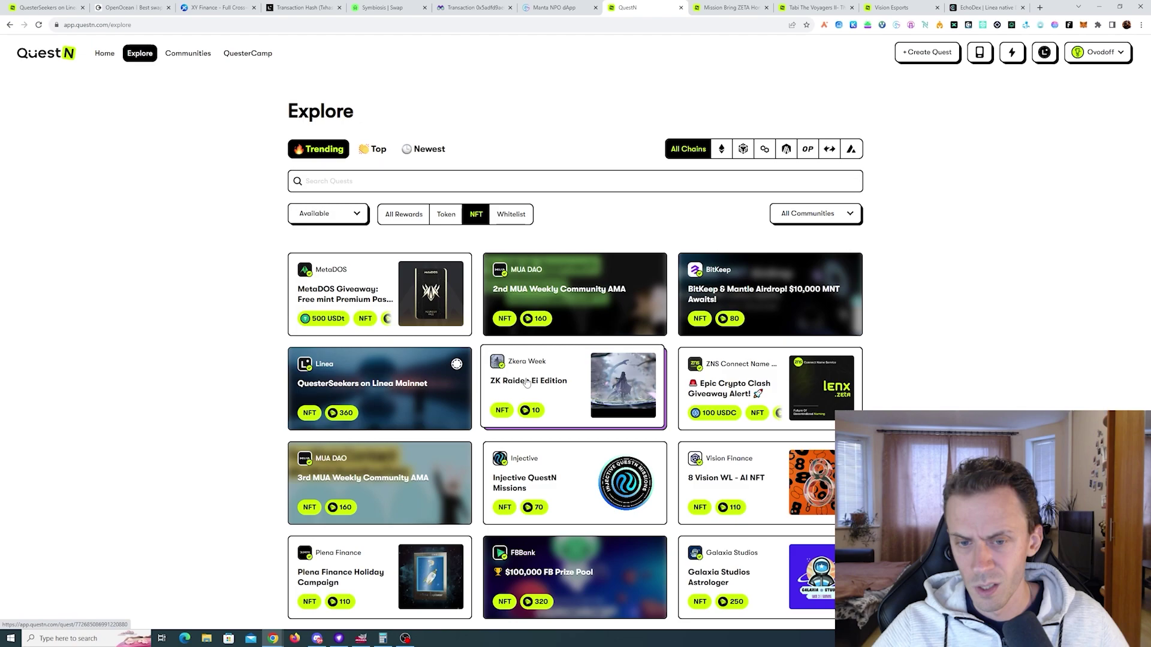
left_click(582, 375)
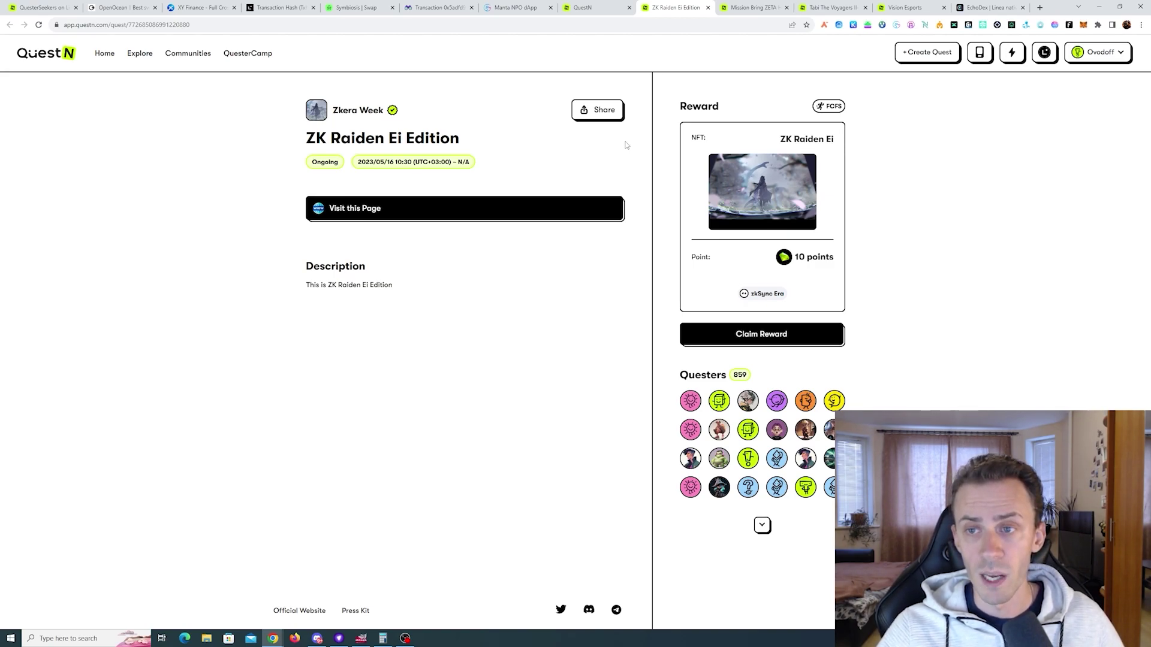
- Visit the linked zksync.io page and verify the Visit this Page task
mouse_move(826, 112)
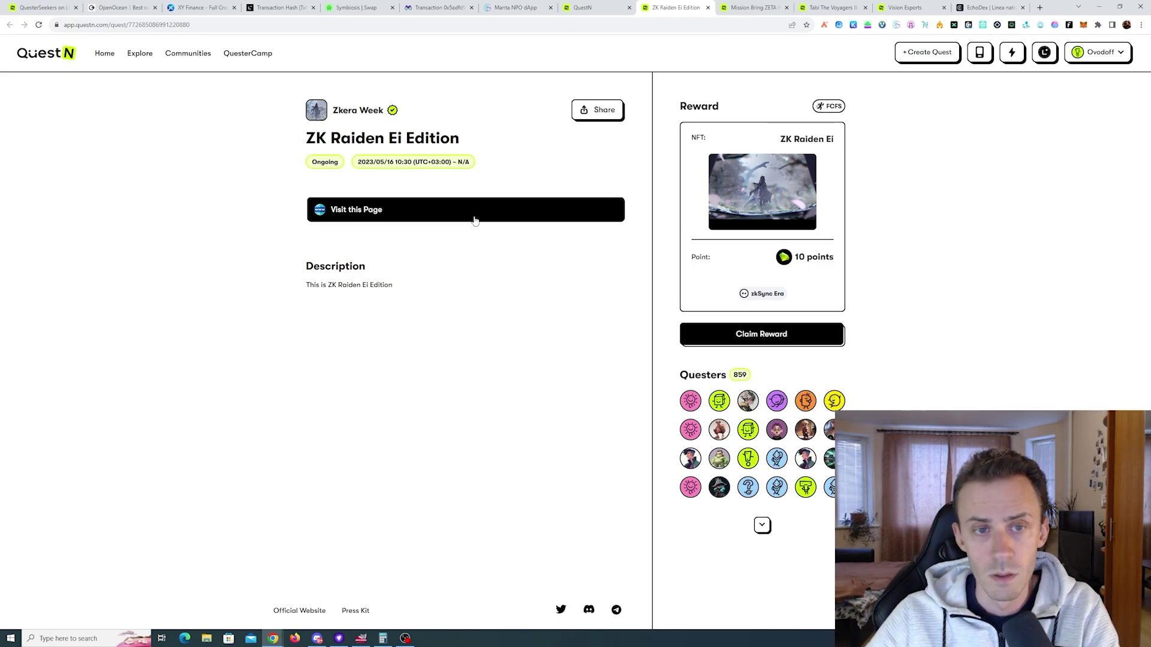
left_click(432, 214)
left_click(340, 284)
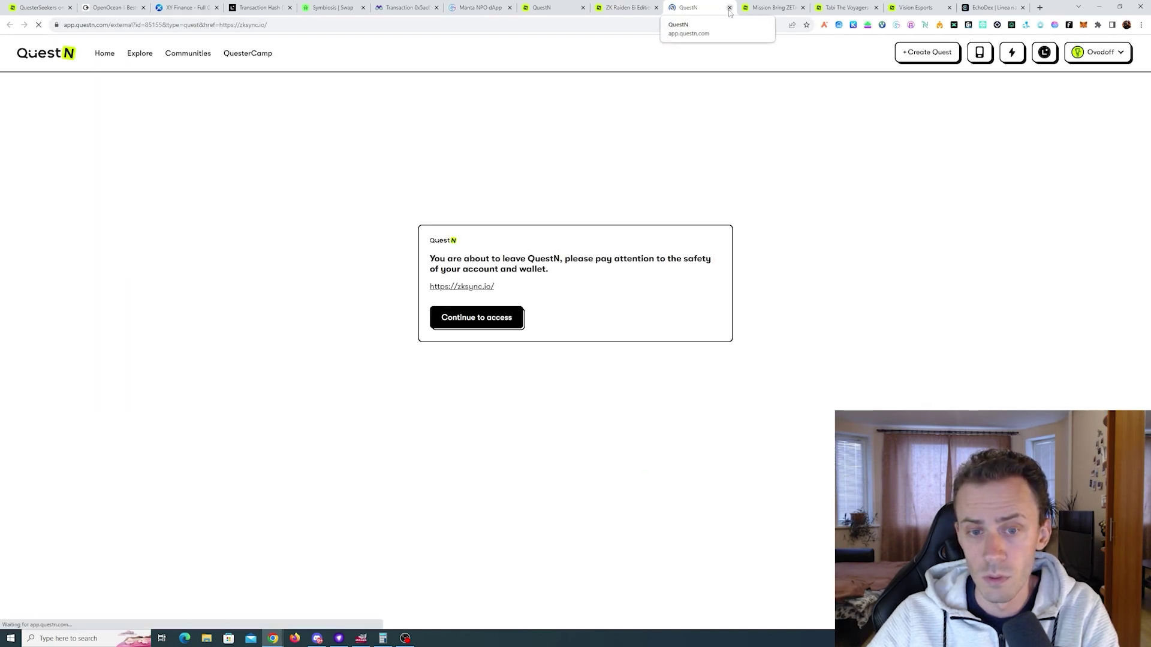
left_click(462, 321)
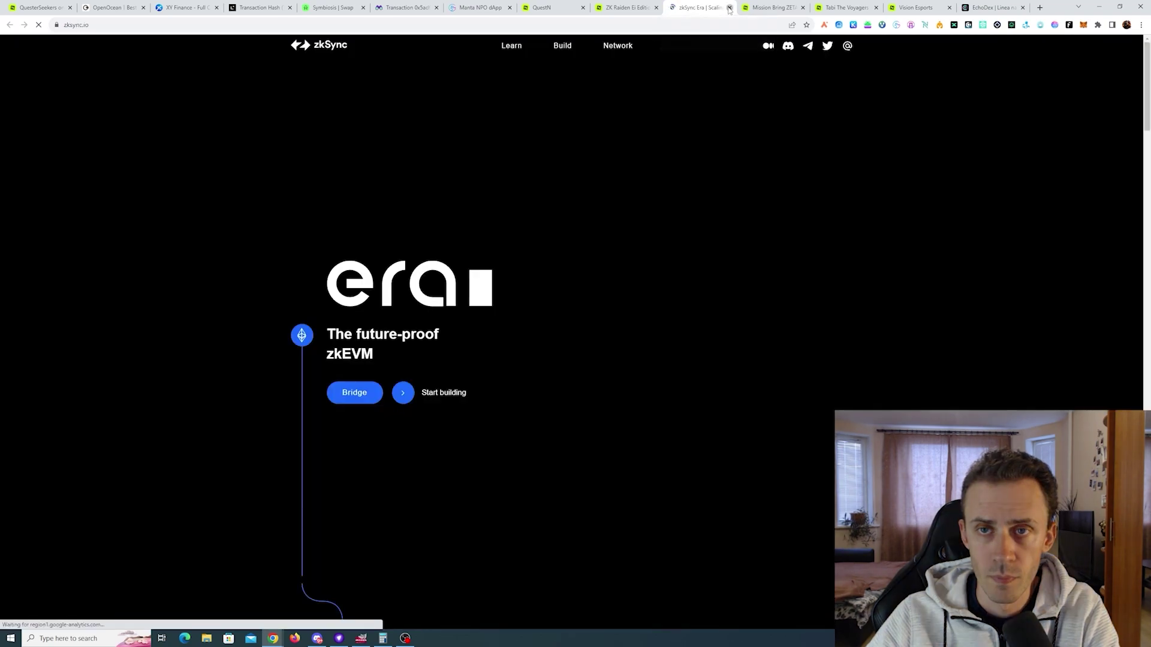
left_click(729, 8)
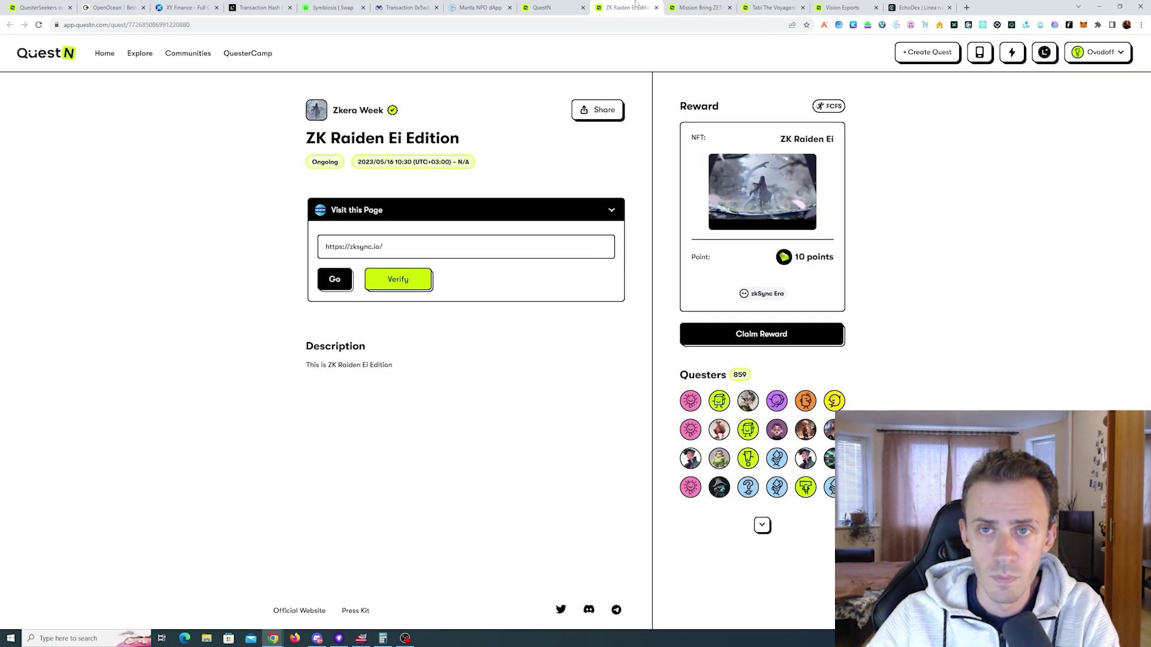
left_click(424, 284)
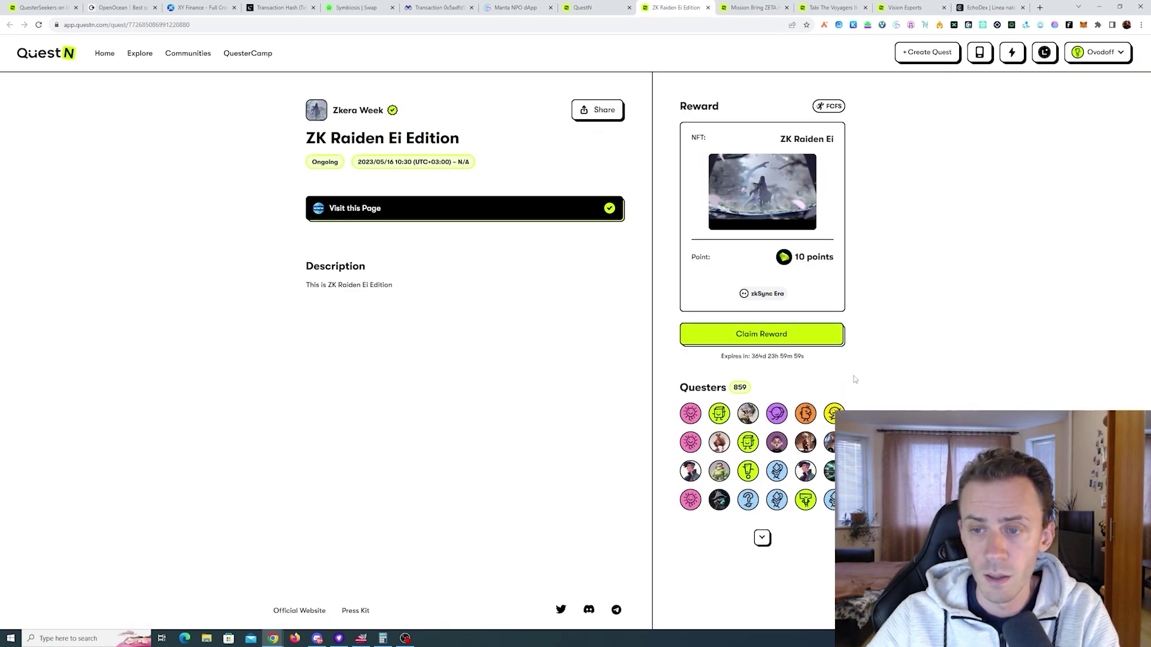
- Start claiming the ZK Raiden Ei reward, then reject the transaction in MetaMask
left_click(764, 342)
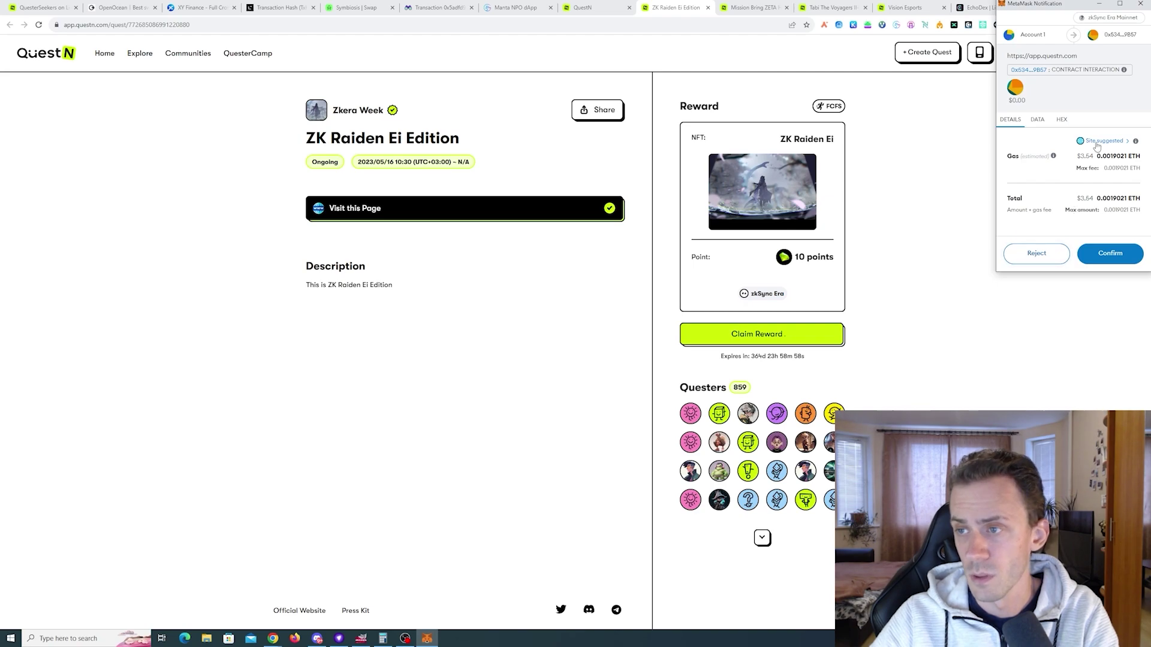
left_click(1034, 255)
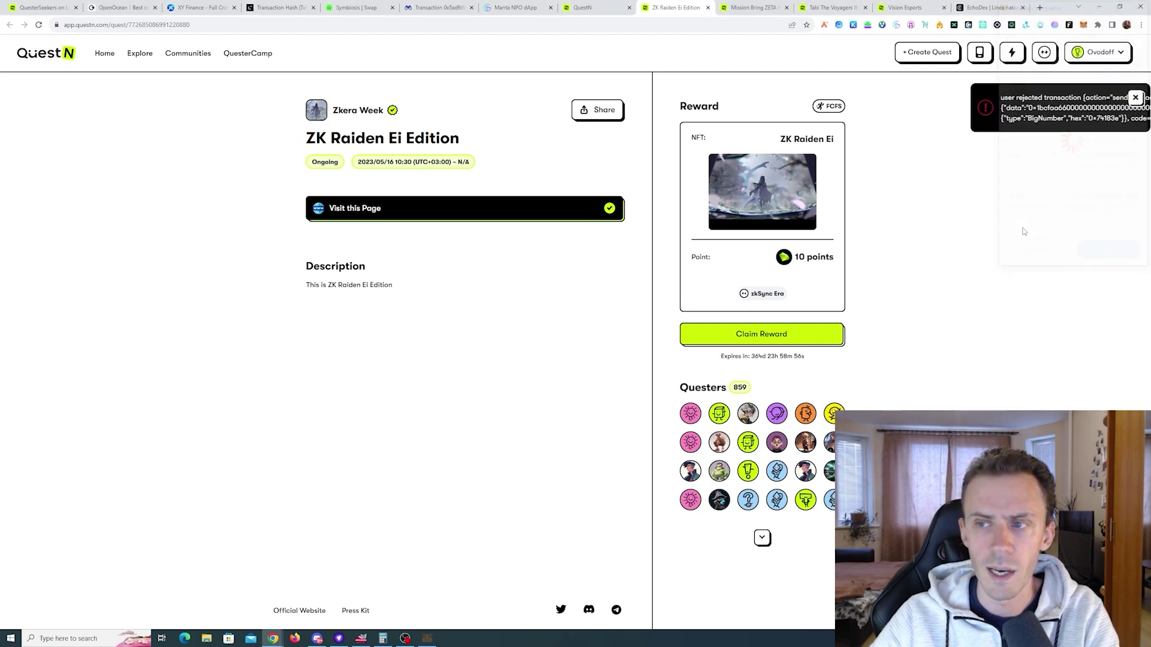
left_click(1124, 98)
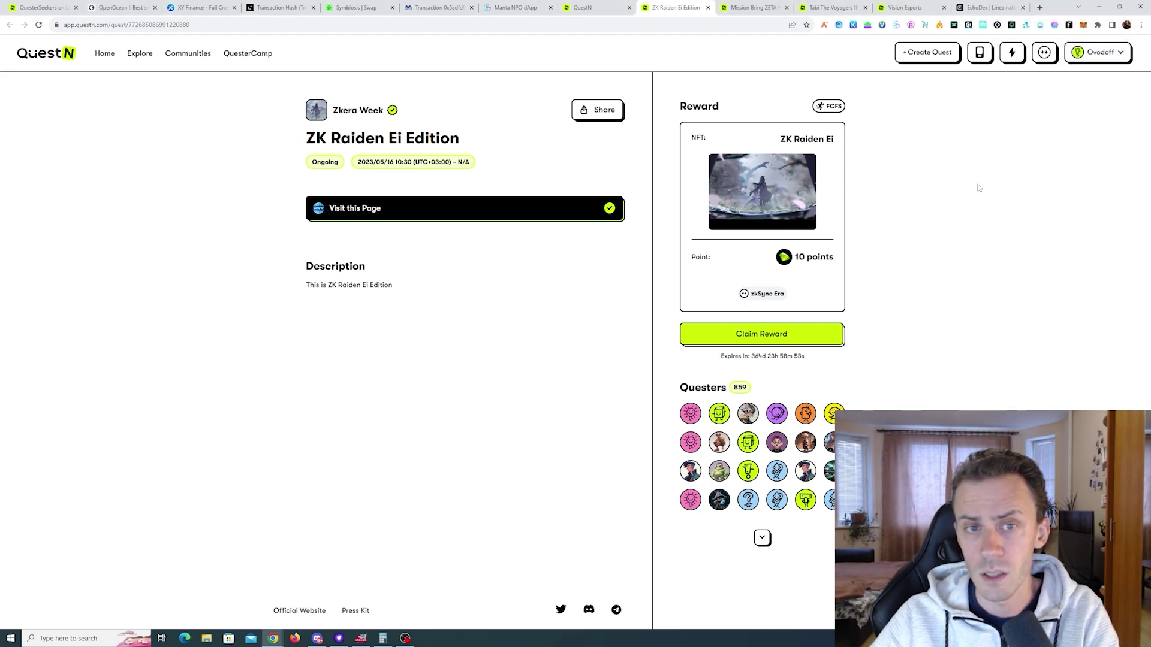
left_click(756, 8)
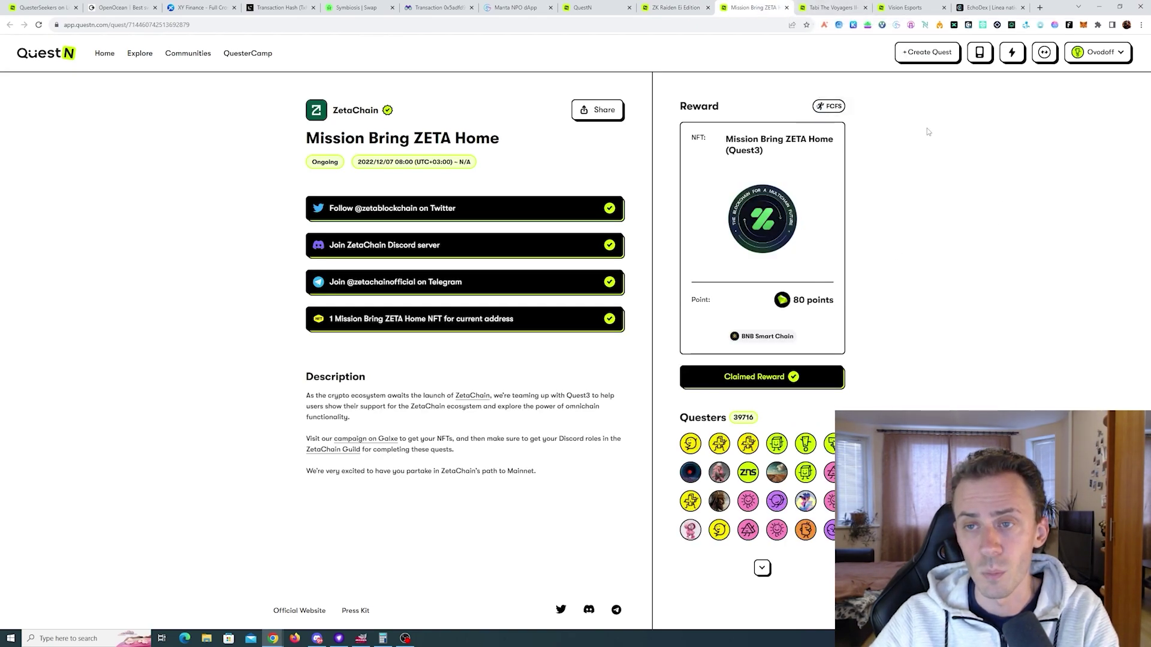
left_click(905, 8)
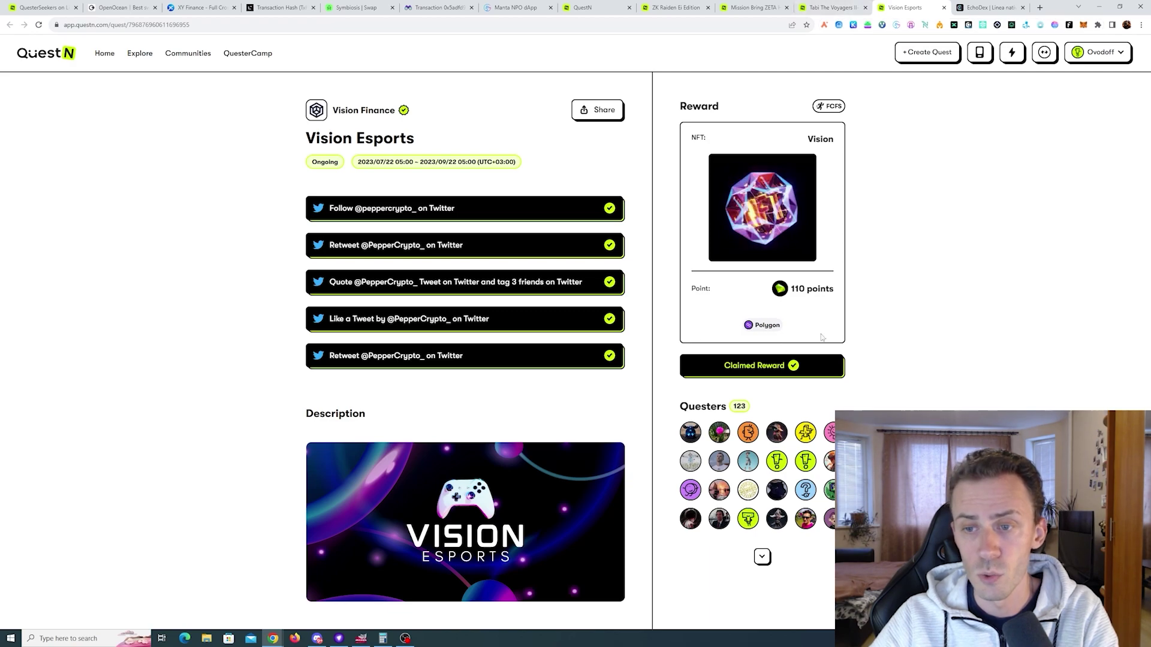
left_click(836, 6)
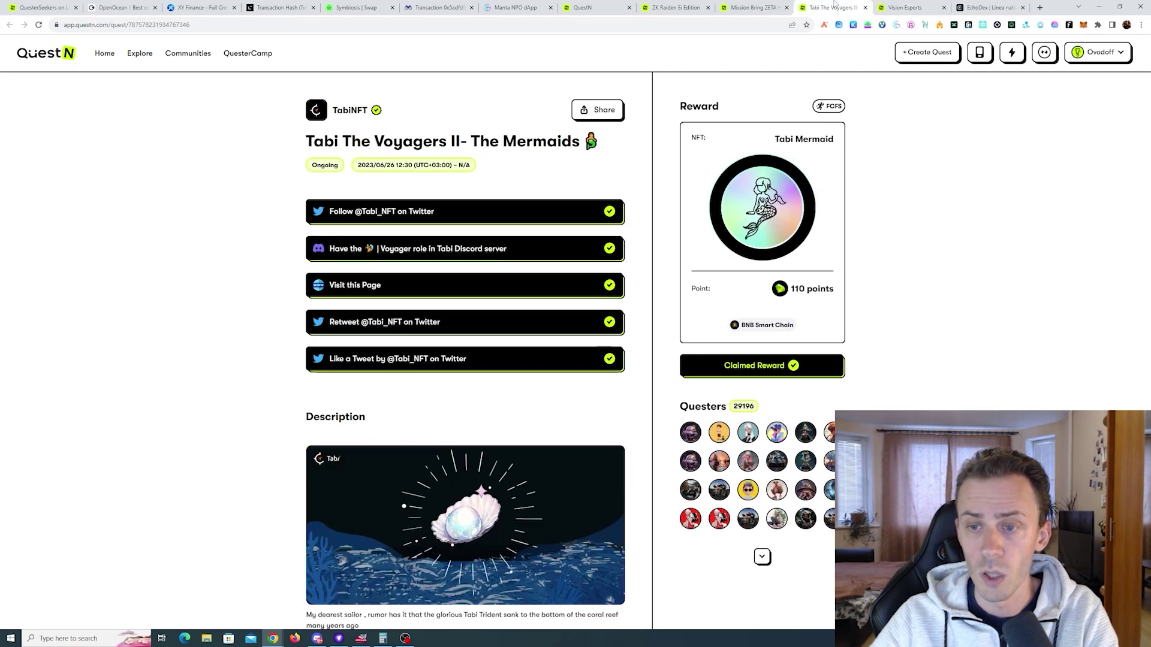
left_click(738, 6)
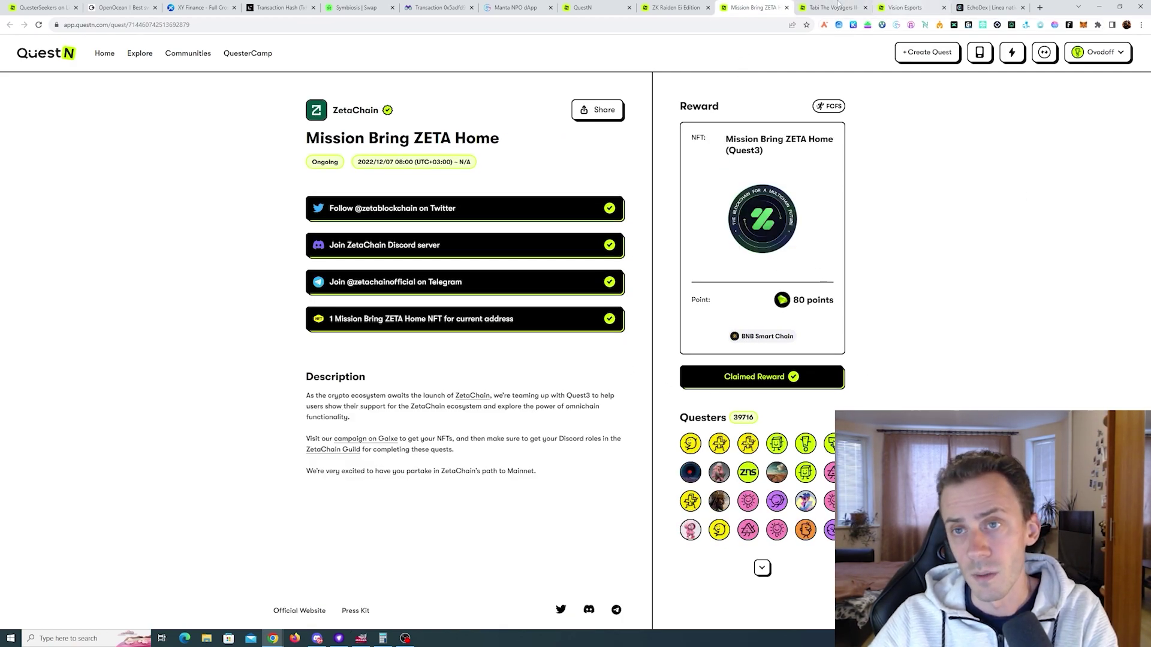
left_click(906, 8)
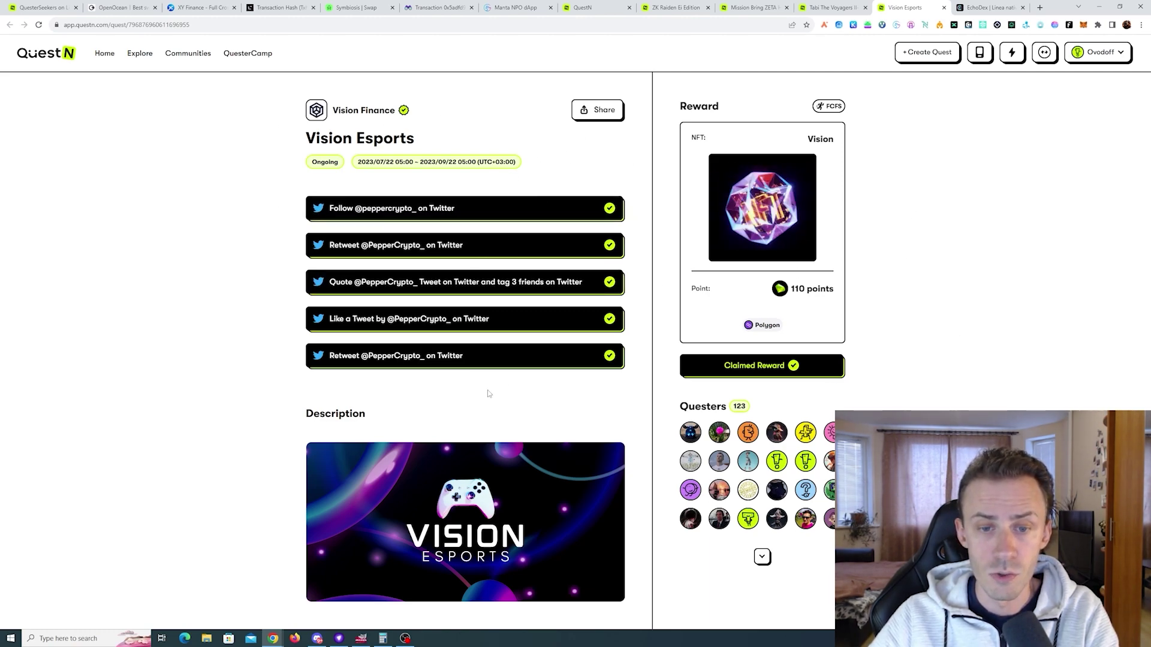
scroll(640, 230, "down", 1)
scroll(643, 233, "up", 1)
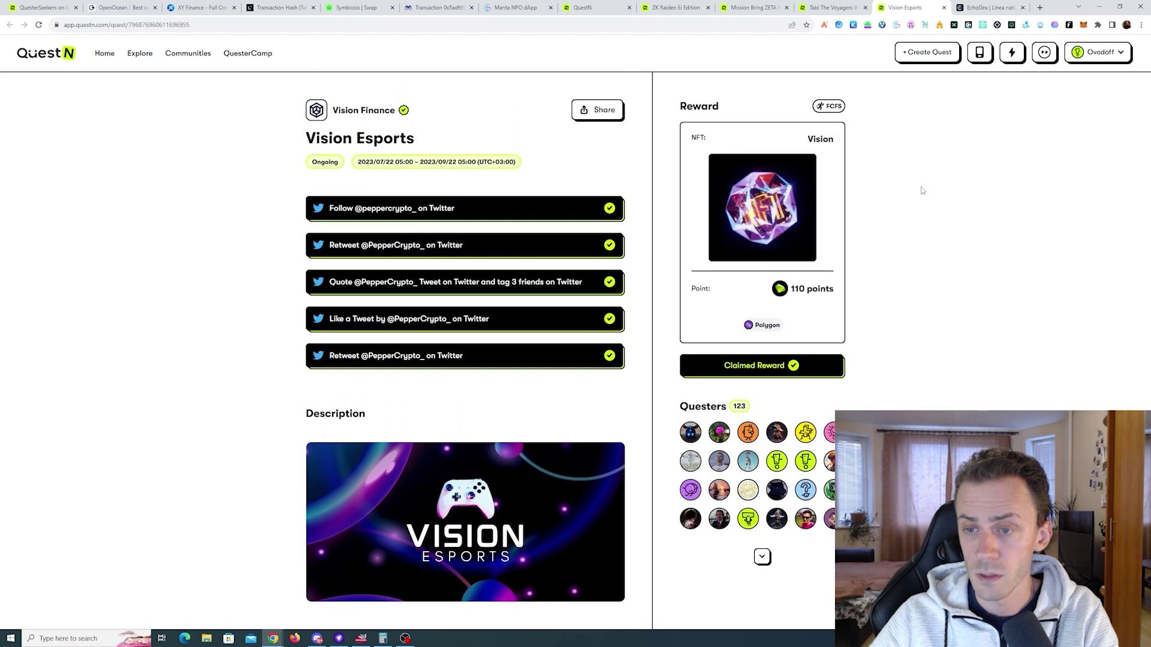
left_click(844, 6)
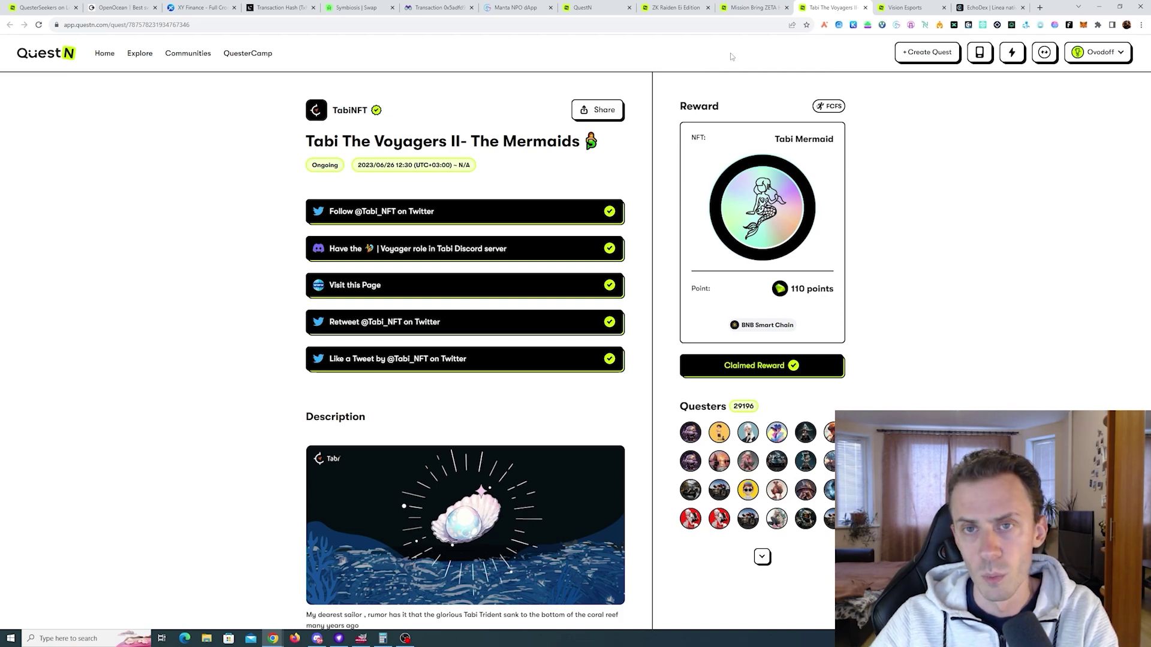
left_click(750, 7)
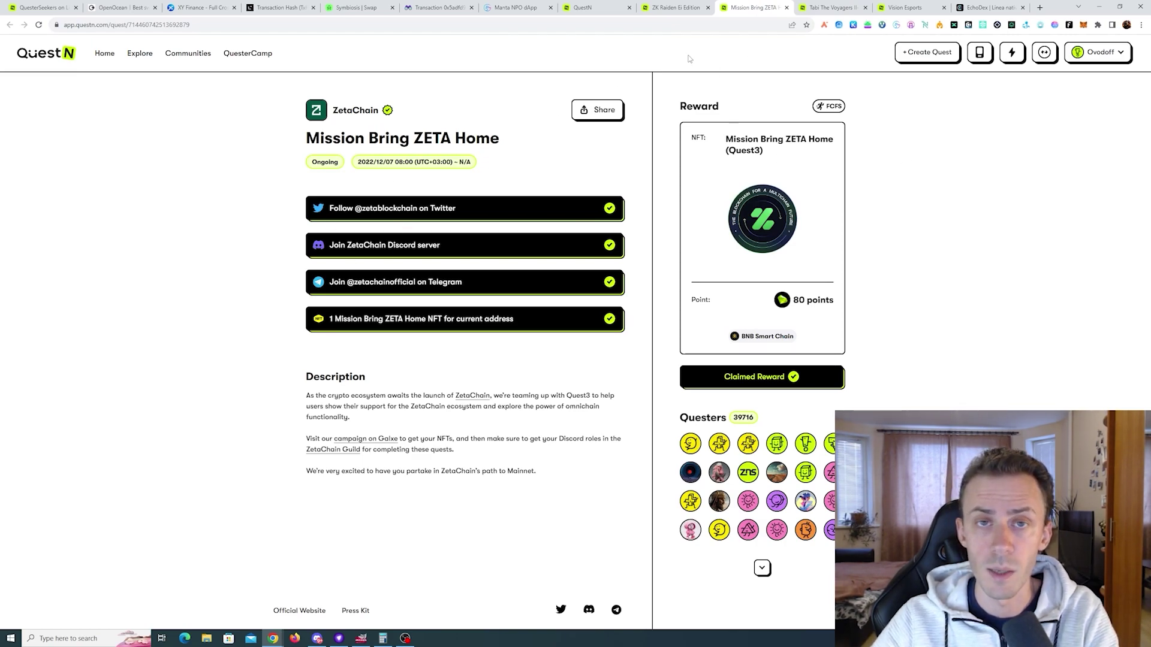
- Open the Injective QuestN Missions quest in a new tab and verify the Galaxy OAT NFT task
left_click(677, 5)
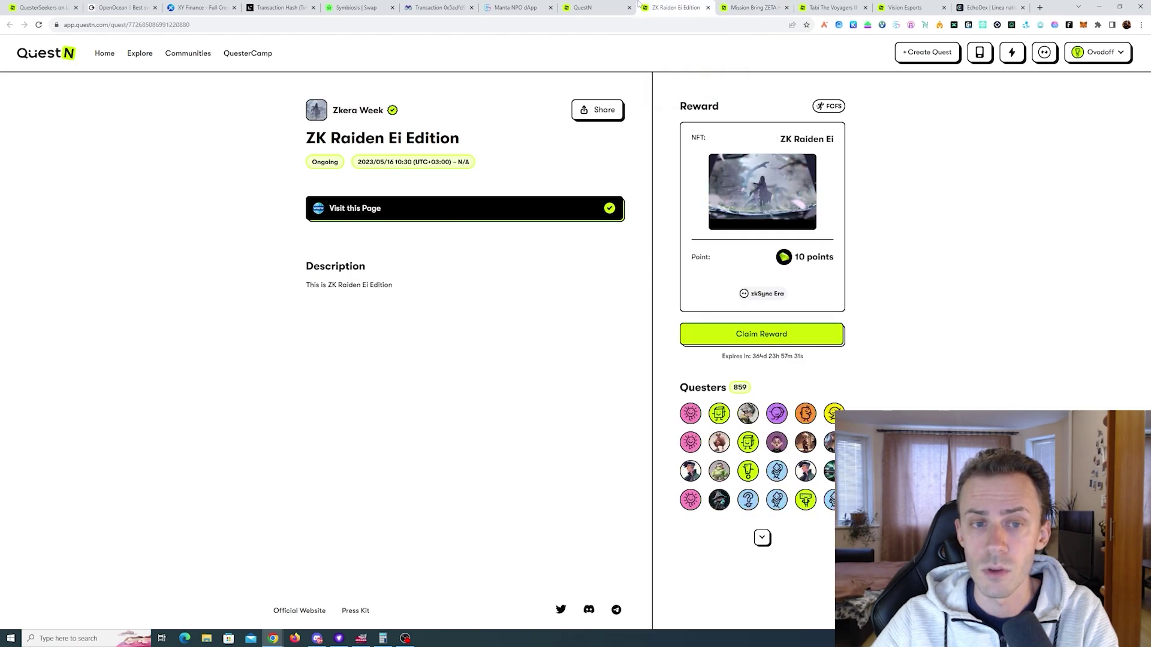
left_click(617, 6)
scroll(592, 317, "down", 3)
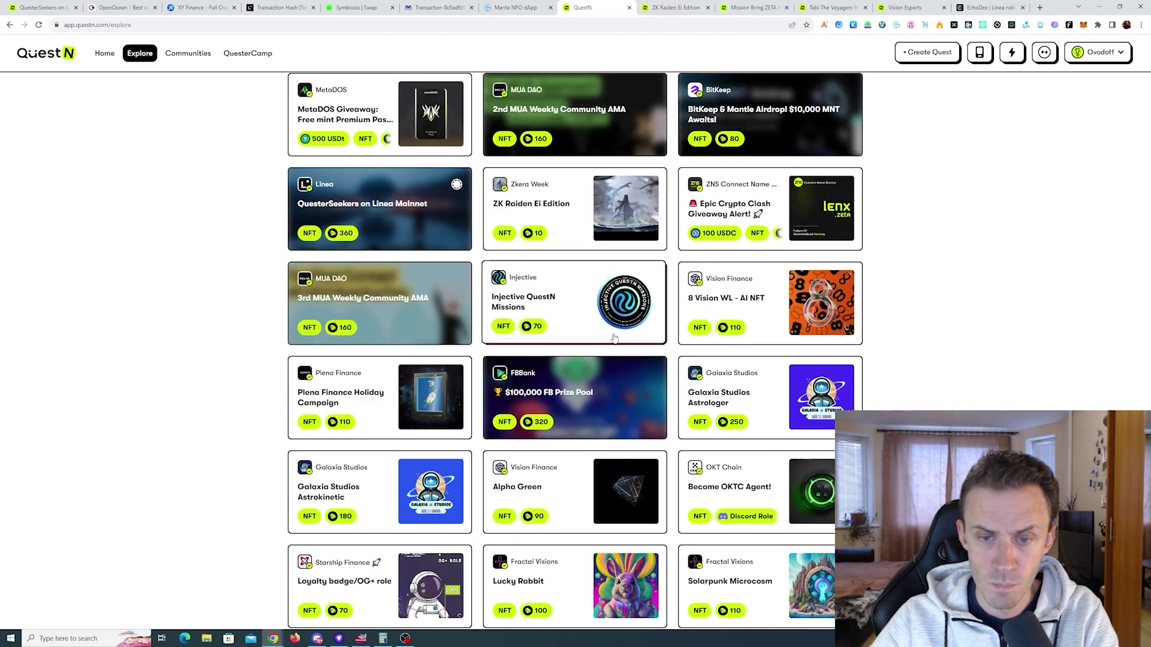
right_click(592, 312)
left_click(623, 316)
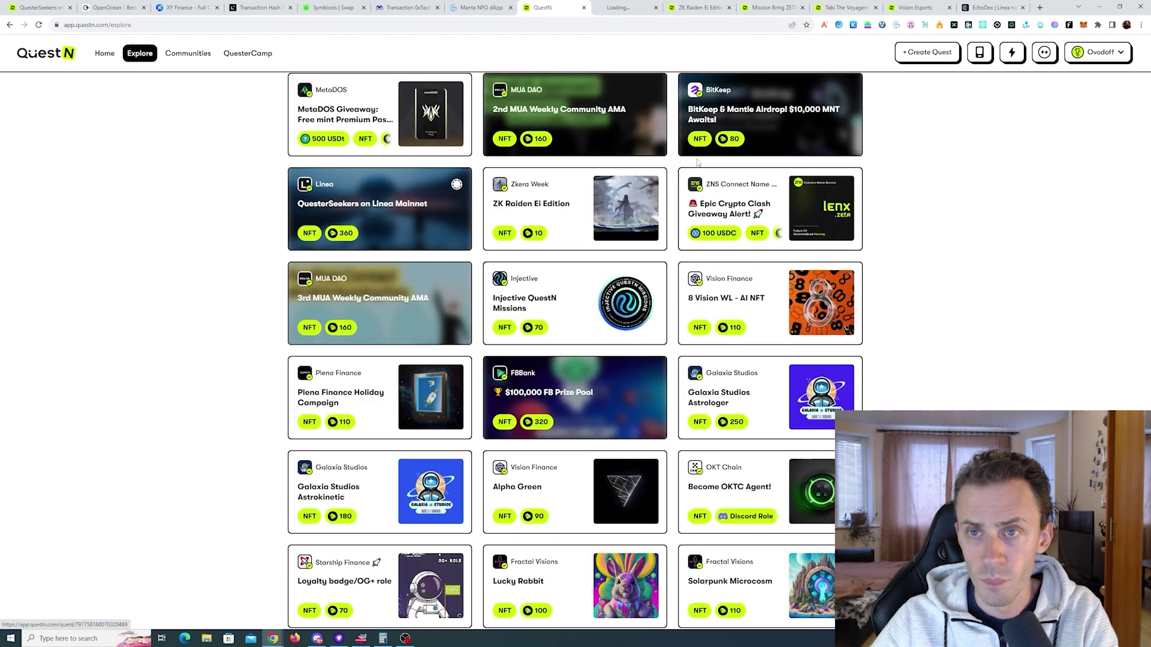
left_click(624, 7)
left_click(396, 286)
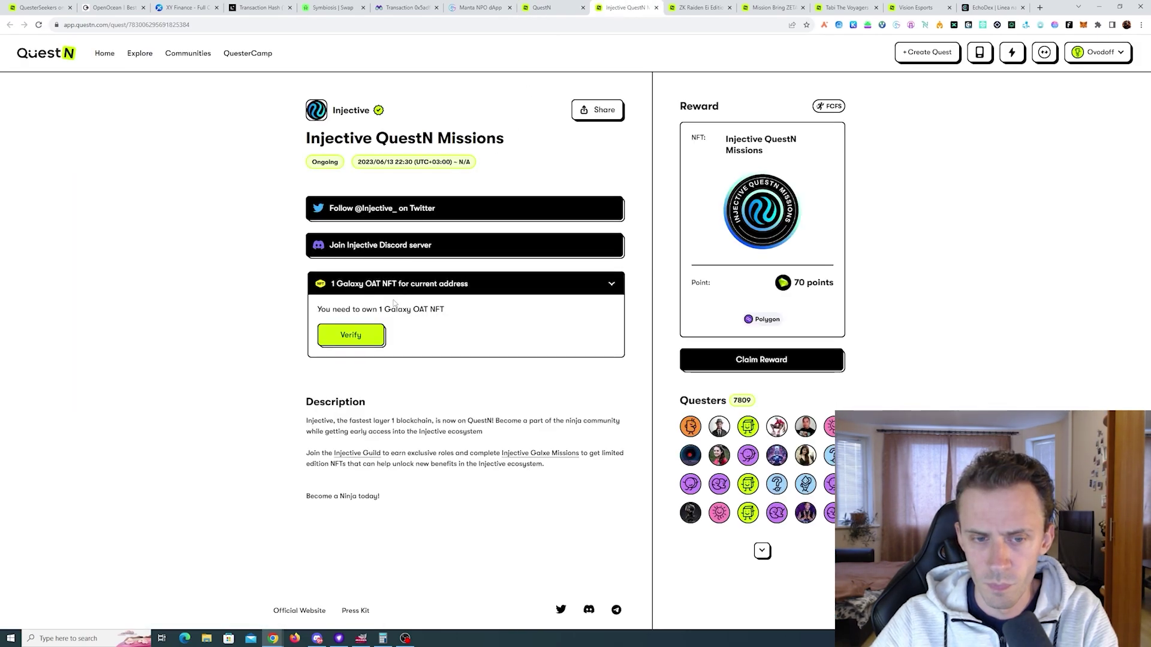
left_click(354, 335)
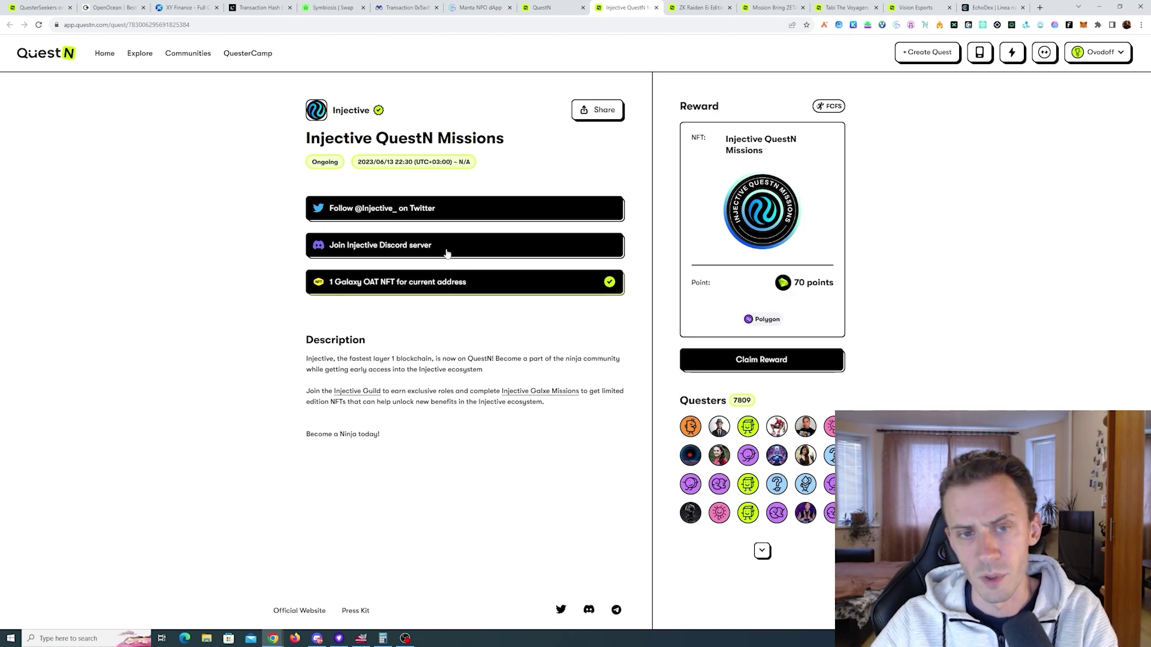
- Follow the Injective Twitter account and verify the follow task
left_click(444, 211)
left_click(362, 242)
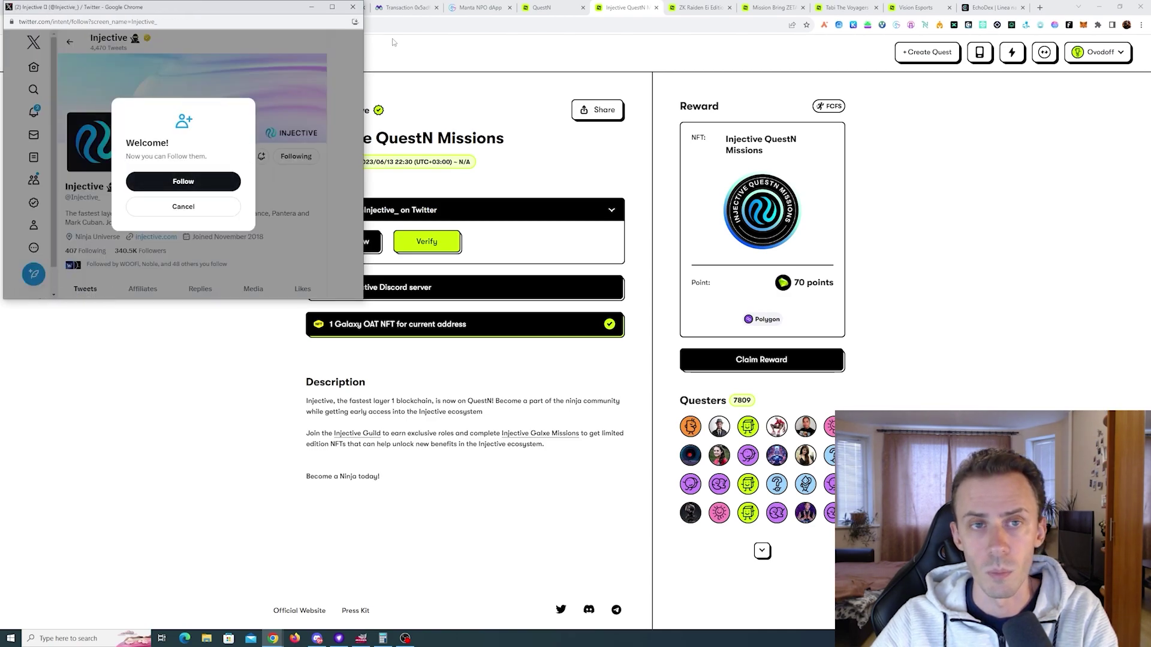
left_click(353, 6)
left_click(421, 244)
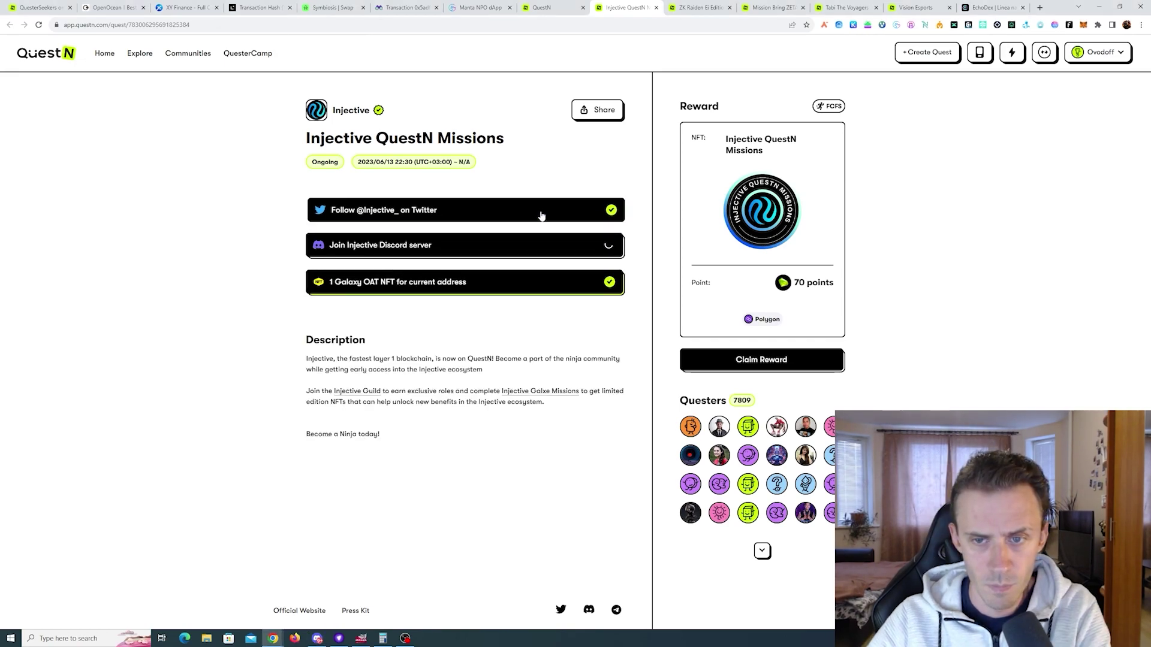
- Switch the wallet to Polygon and confirm claiming the Injective NFT and 70 points
left_click(761, 360)
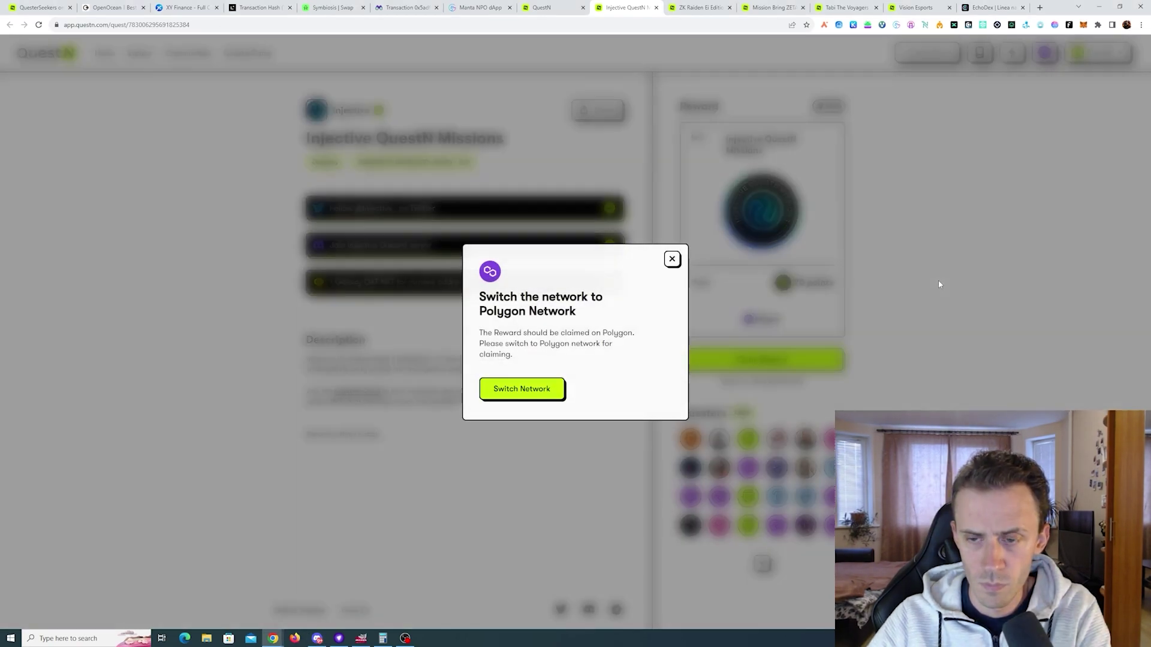
left_click(522, 391)
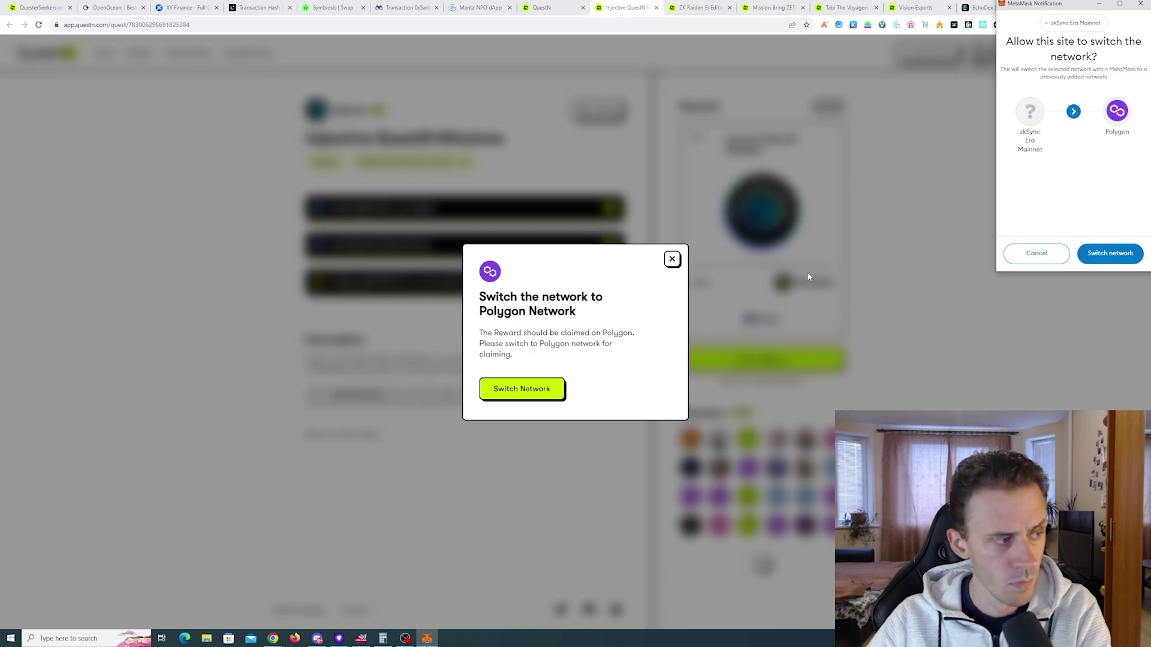
left_click(1109, 253)
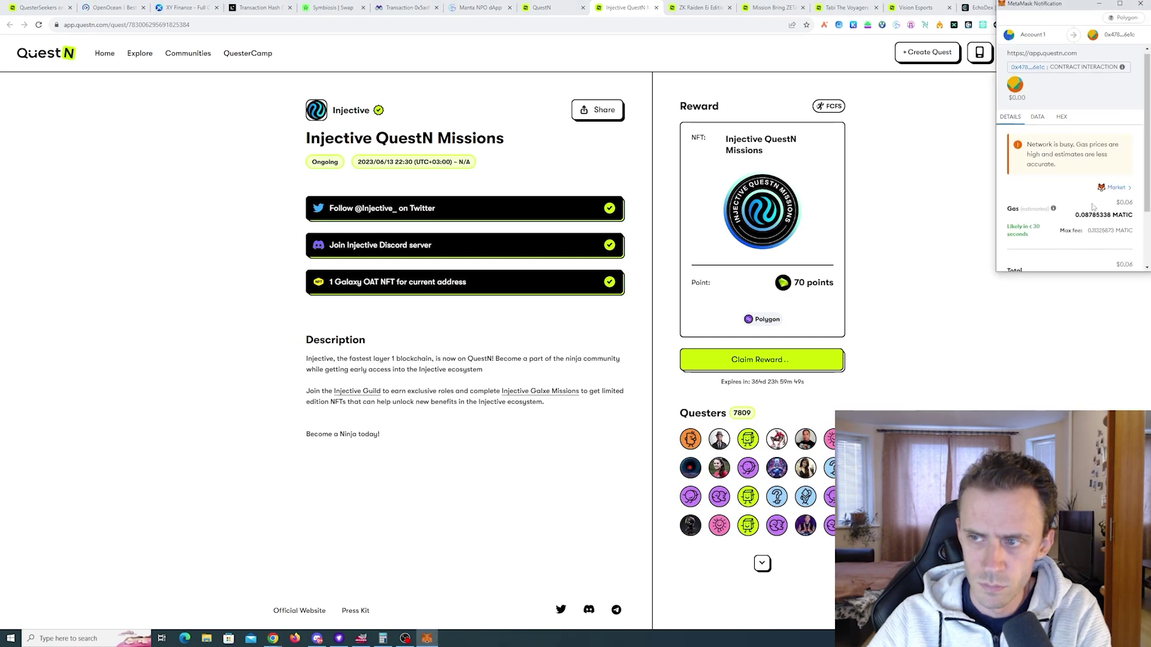
scroll(1102, 211, "down", 2)
left_click(1105, 255)
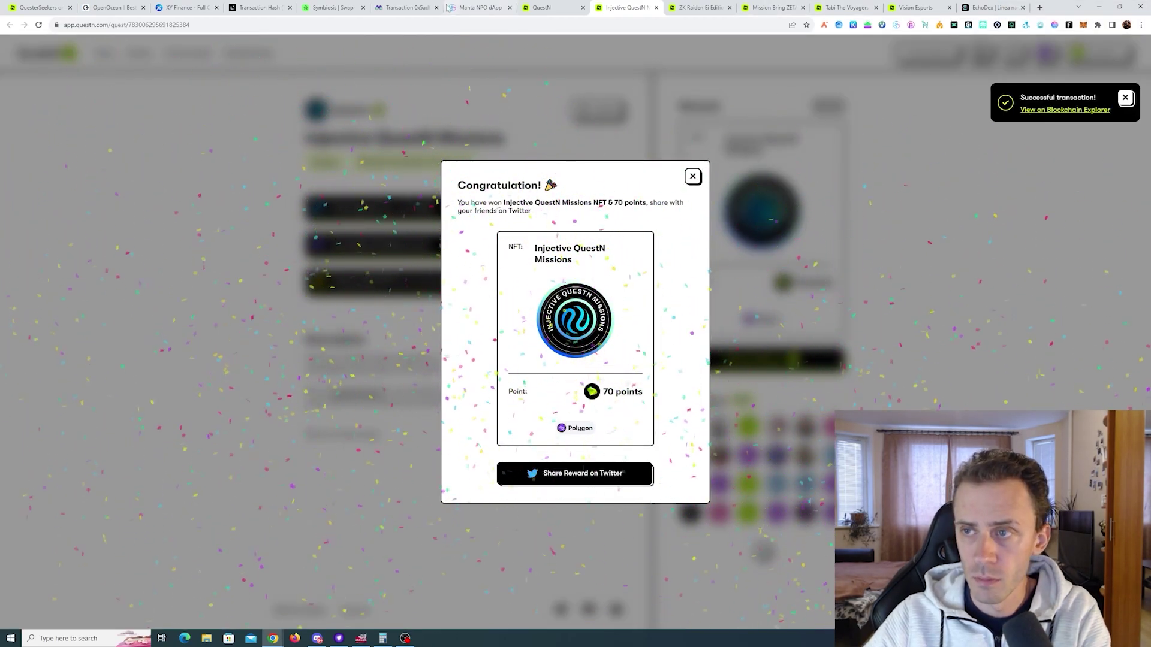
left_click(694, 177)
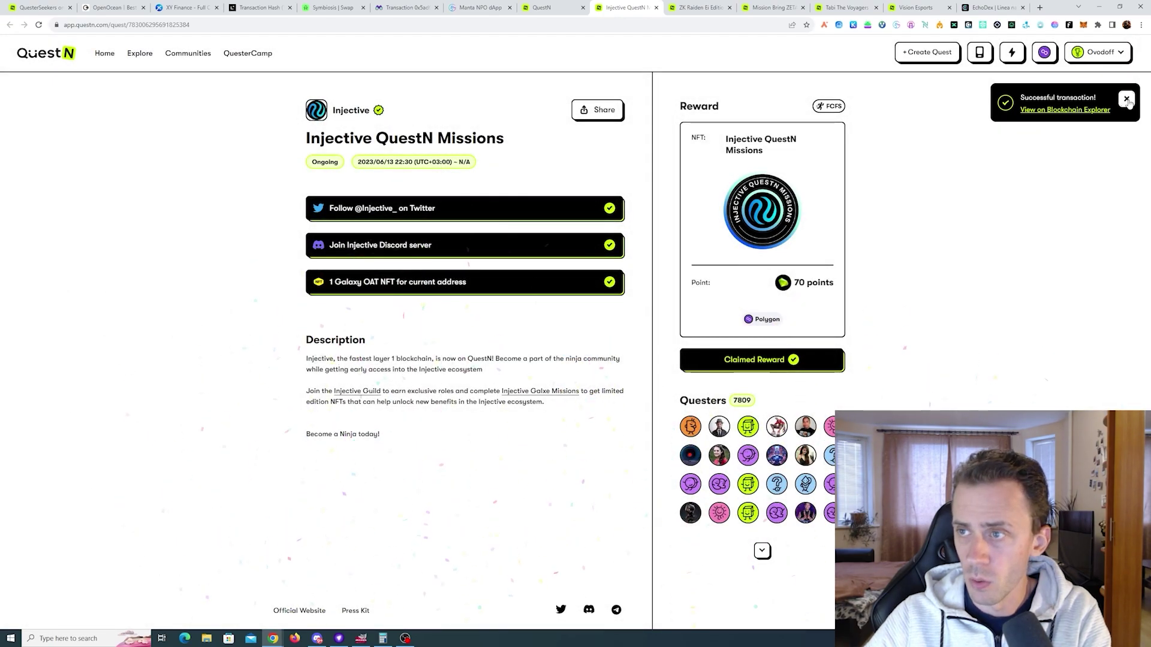
- Check the QuesterCamp profile's claimed NFTs and pending quests, then return to the minted zkFuturist page
left_click(248, 54)
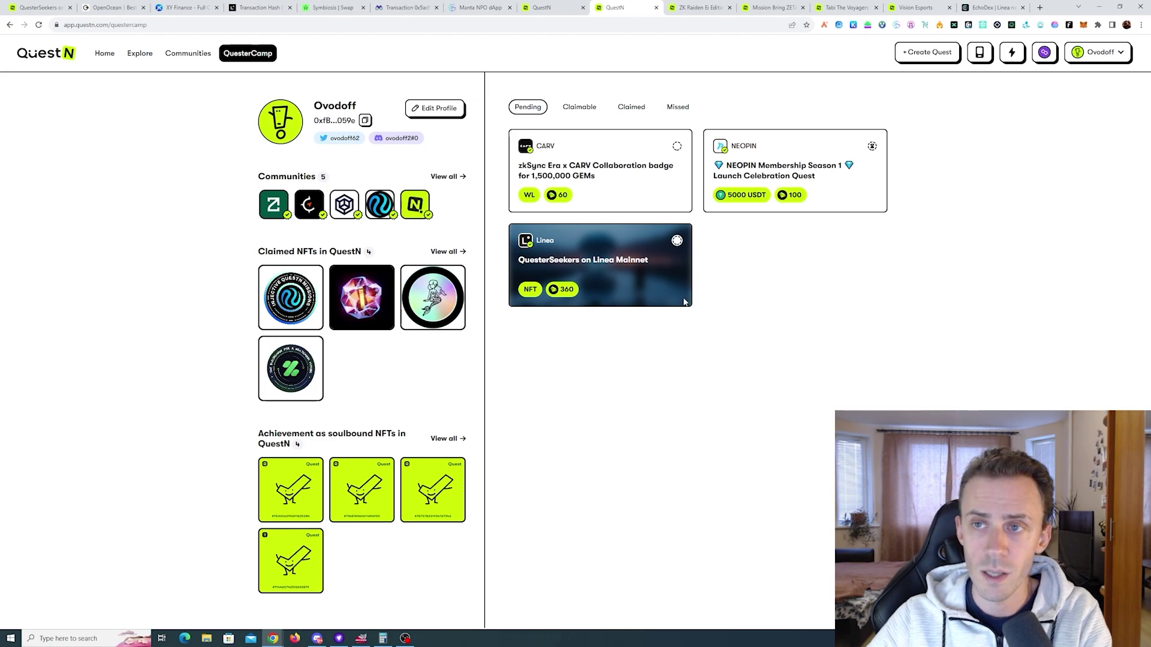
key("ctrl+shift+Tab")
key("ctrl+shift+Tab")
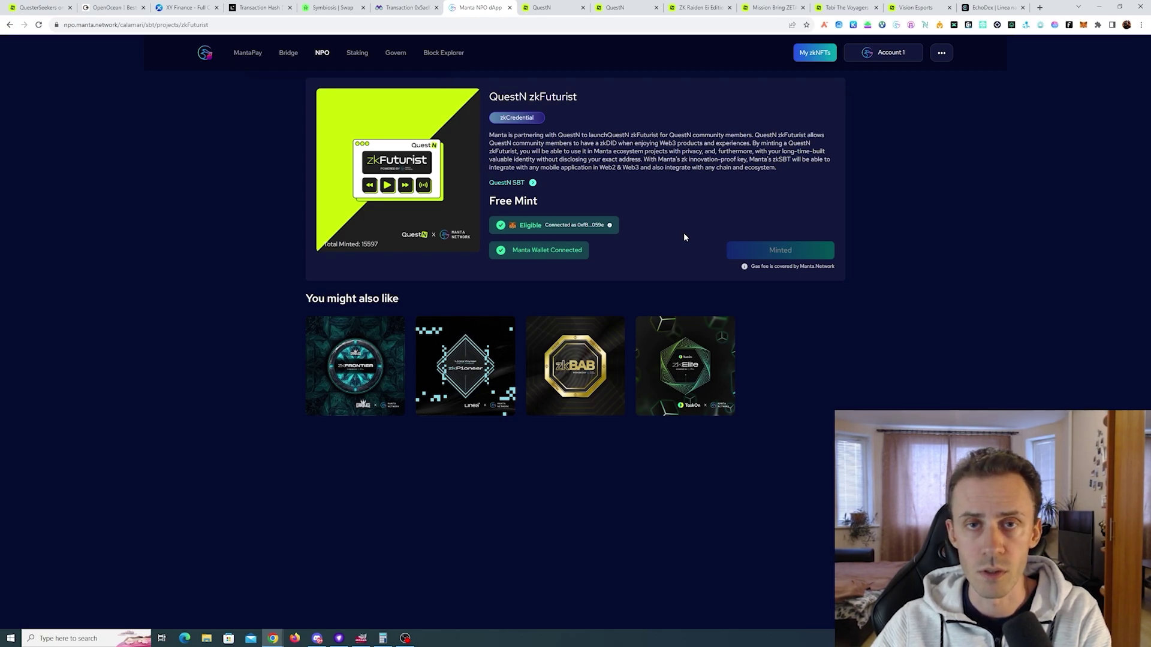
- Sign to list the five minted zkNFTs, then sign for an NFT's proof key tags and close the chooser
left_click(815, 53)
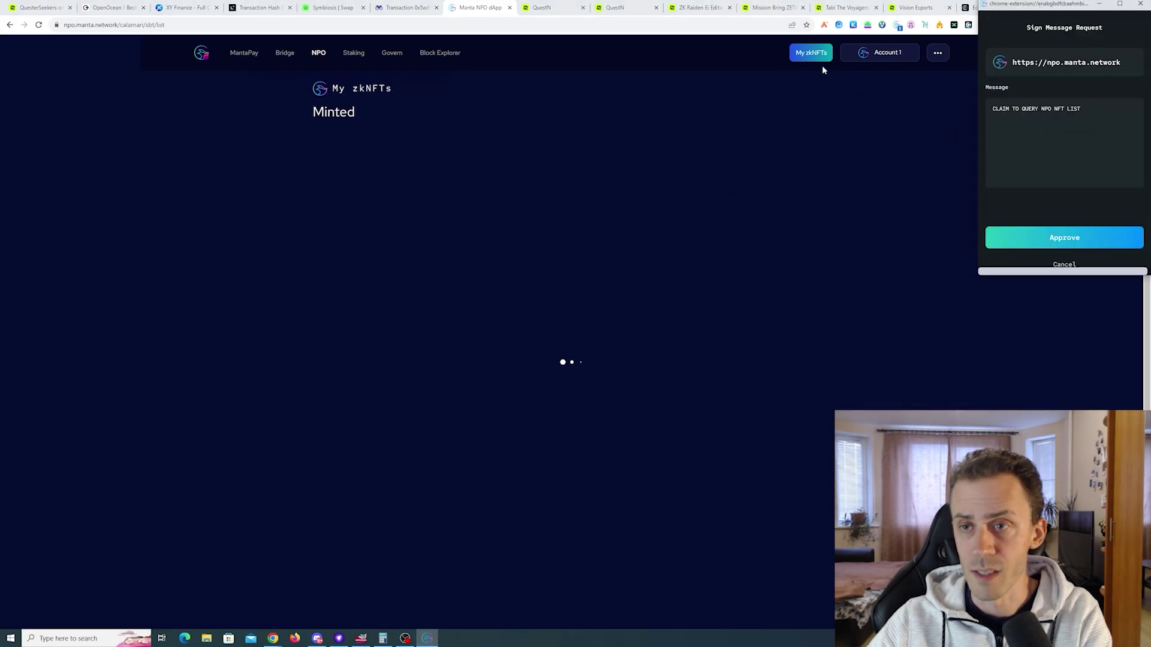
left_click(1059, 235)
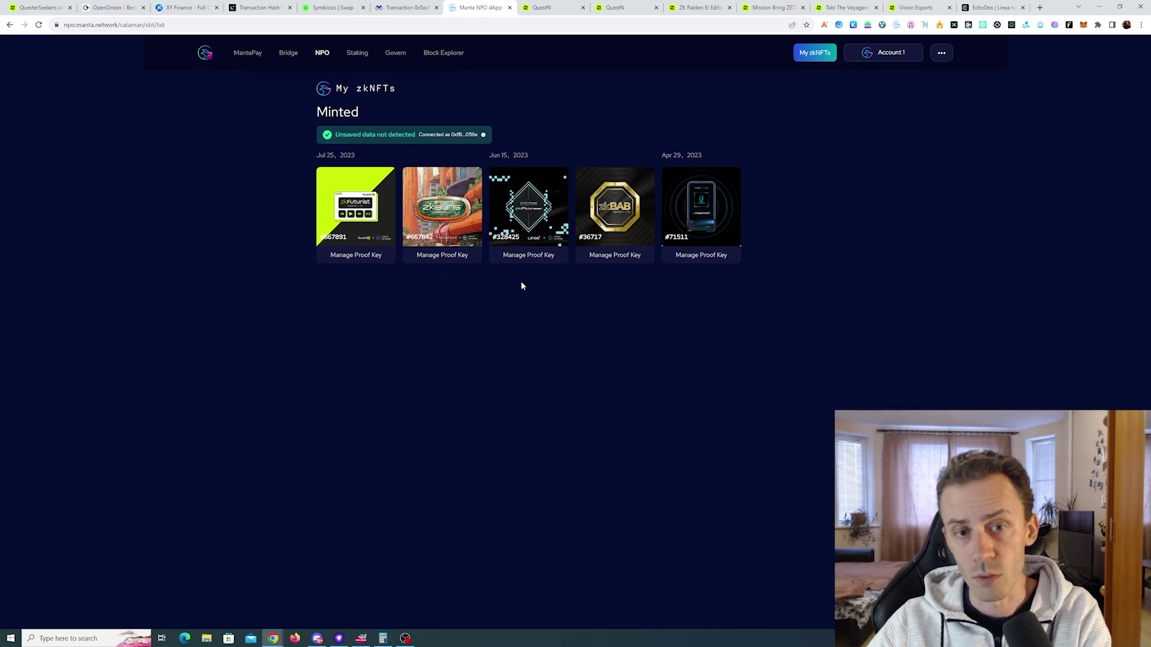
left_click(356, 257)
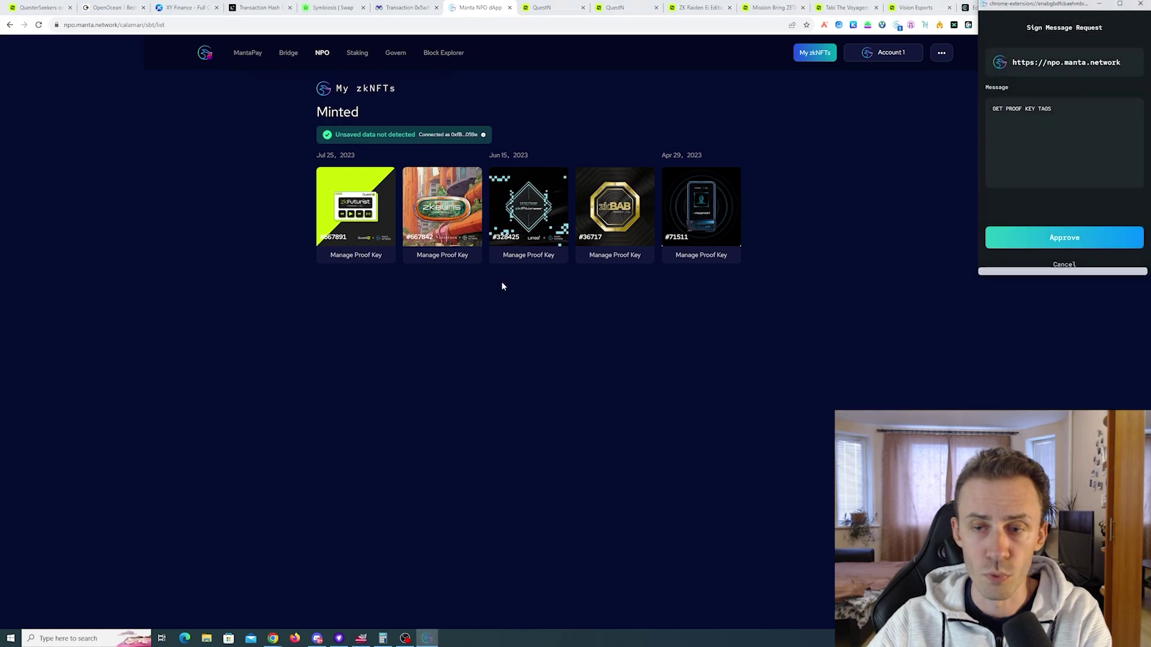
left_click(1040, 238)
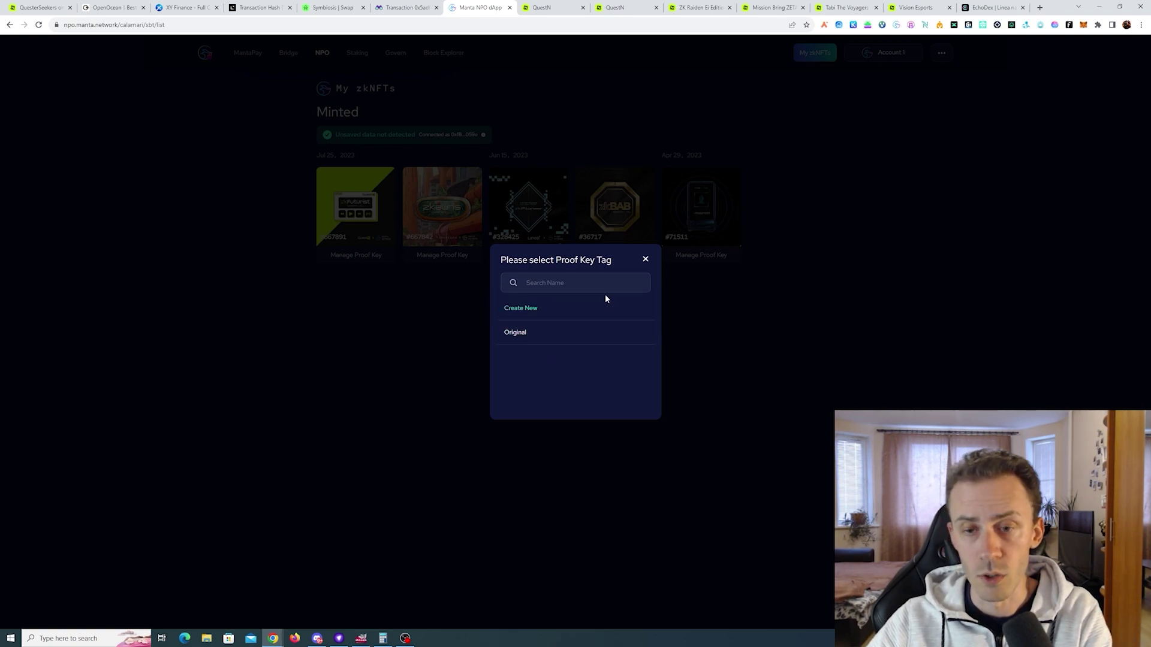
left_click(645, 260)
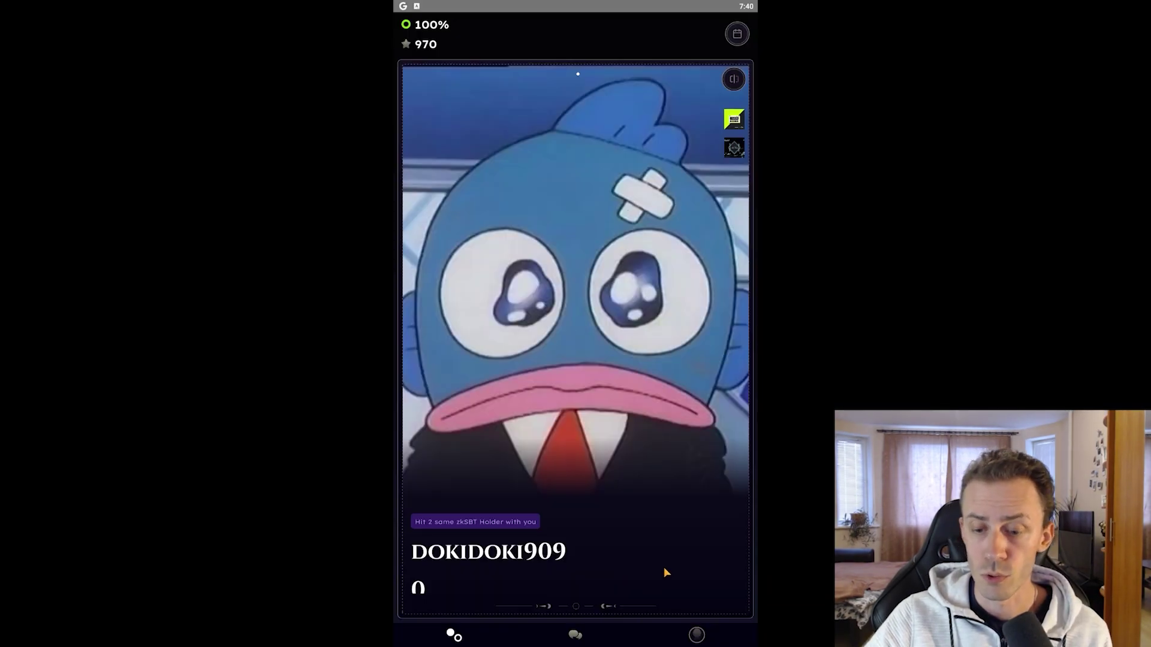
- Edit the AsMatch profile, flip its card, and add a Credentials entry up to the proof key field
left_click(697, 635)
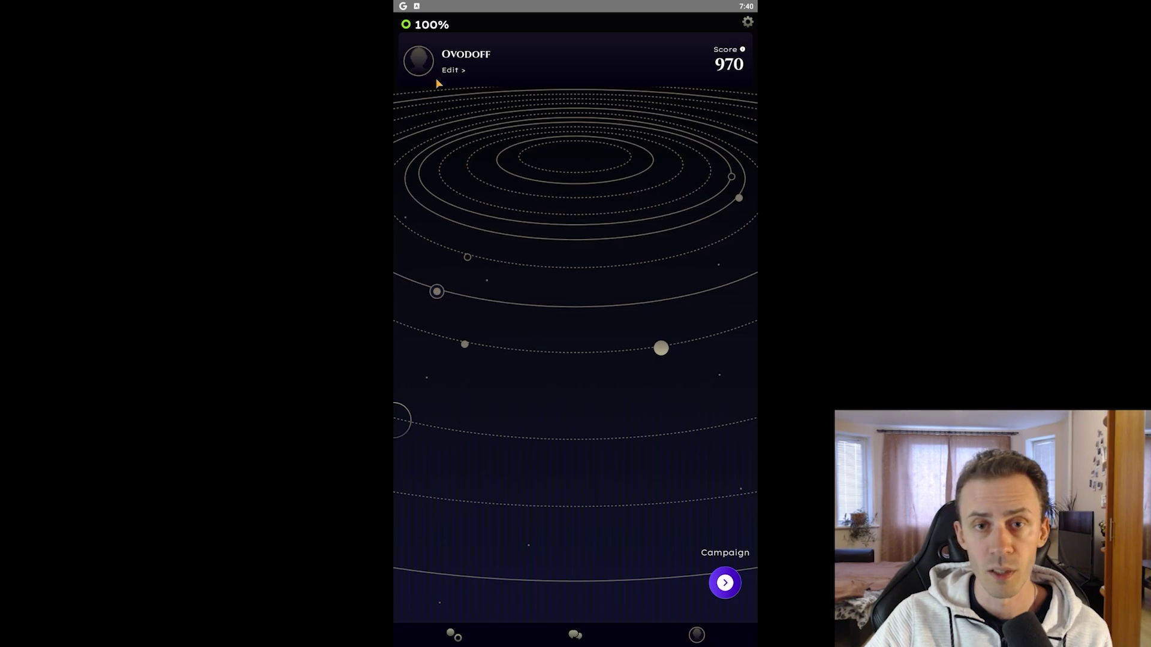
left_click(453, 70)
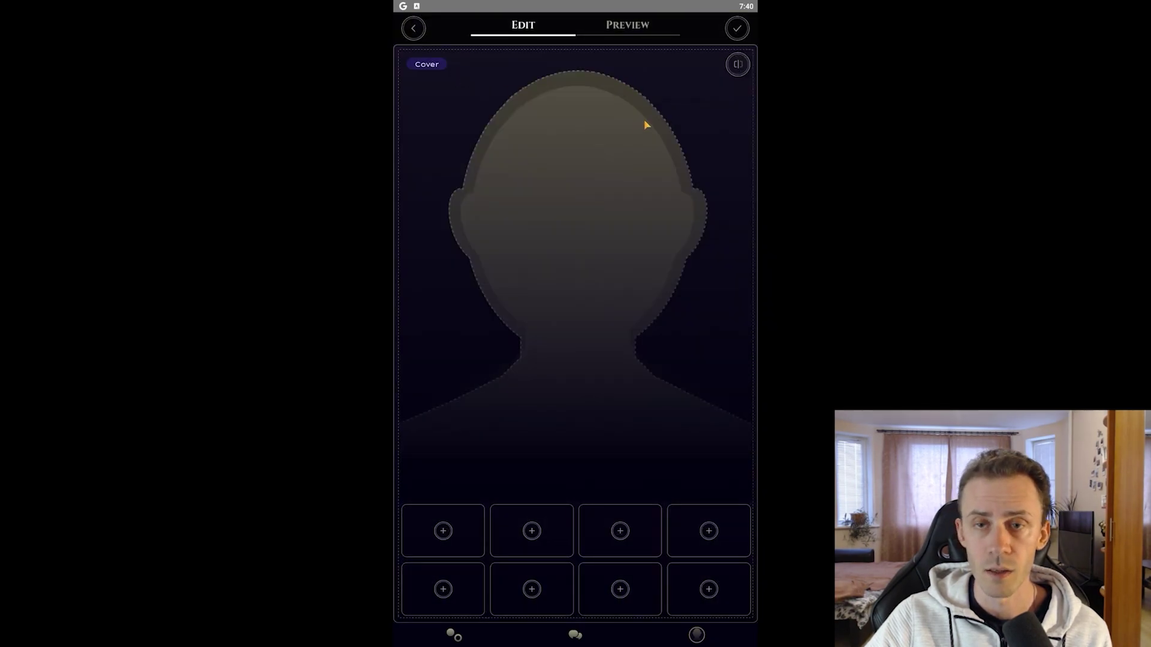
left_click(738, 65)
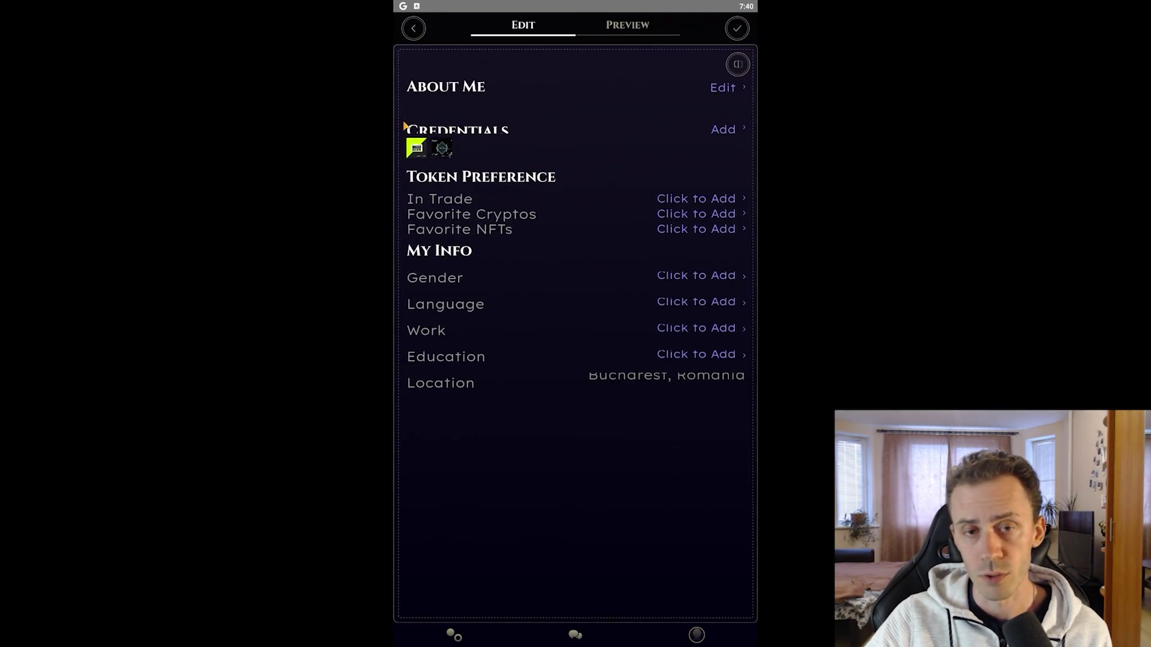
left_click(728, 131)
left_click(588, 329)
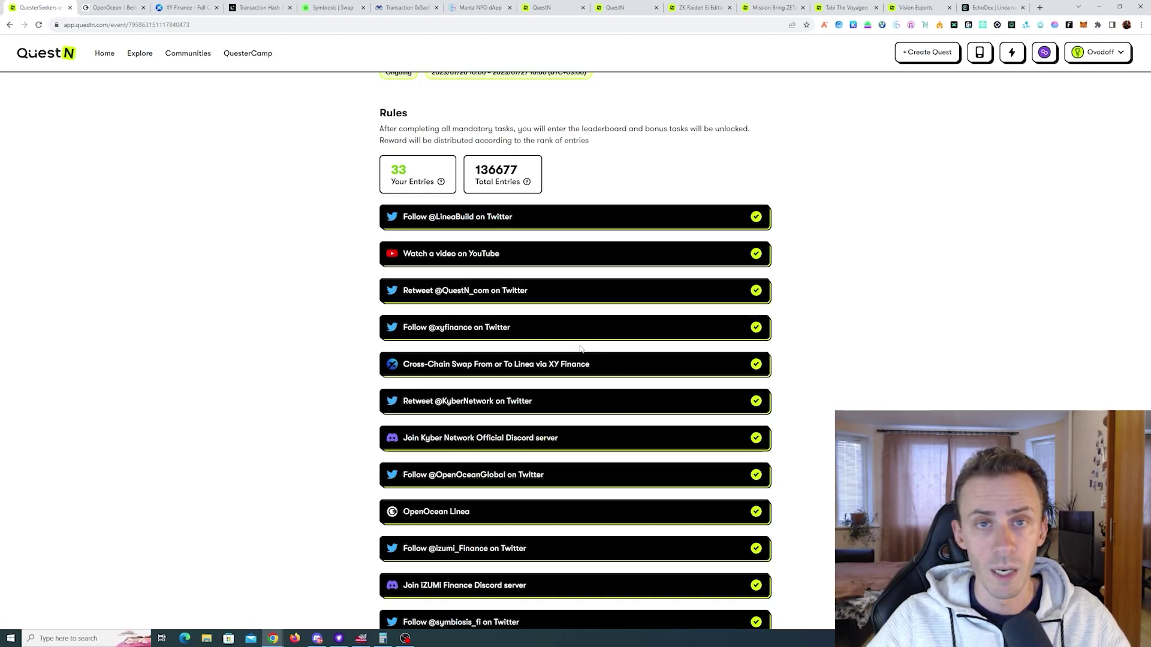
- Scroll the Linea task list to the leaderboard, confirming all tasks are checked, rank 666, 33 entries
scroll(859, 228, "down", 3)
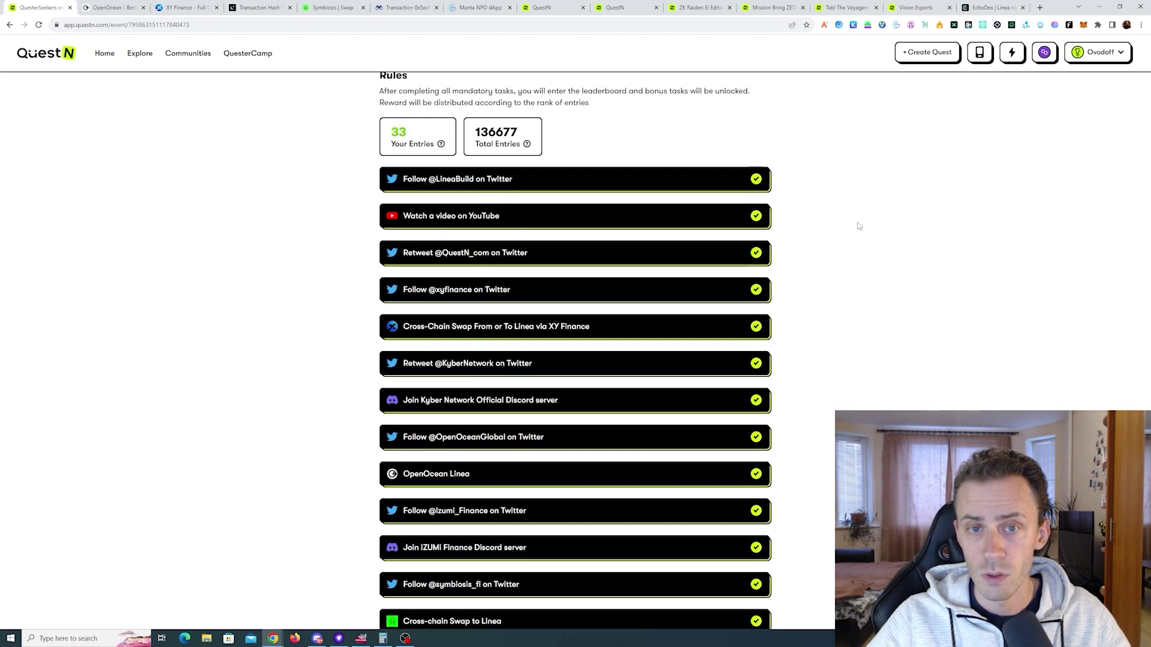
scroll(858, 225, "down", 10)
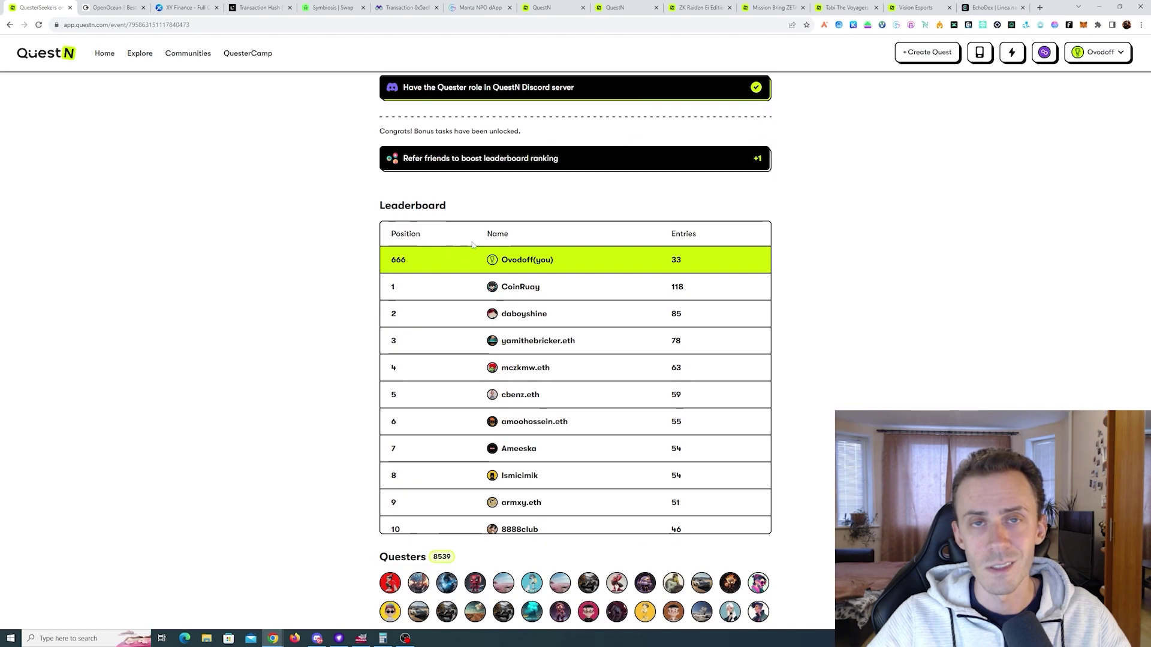
scroll(829, 171, "up", 10)
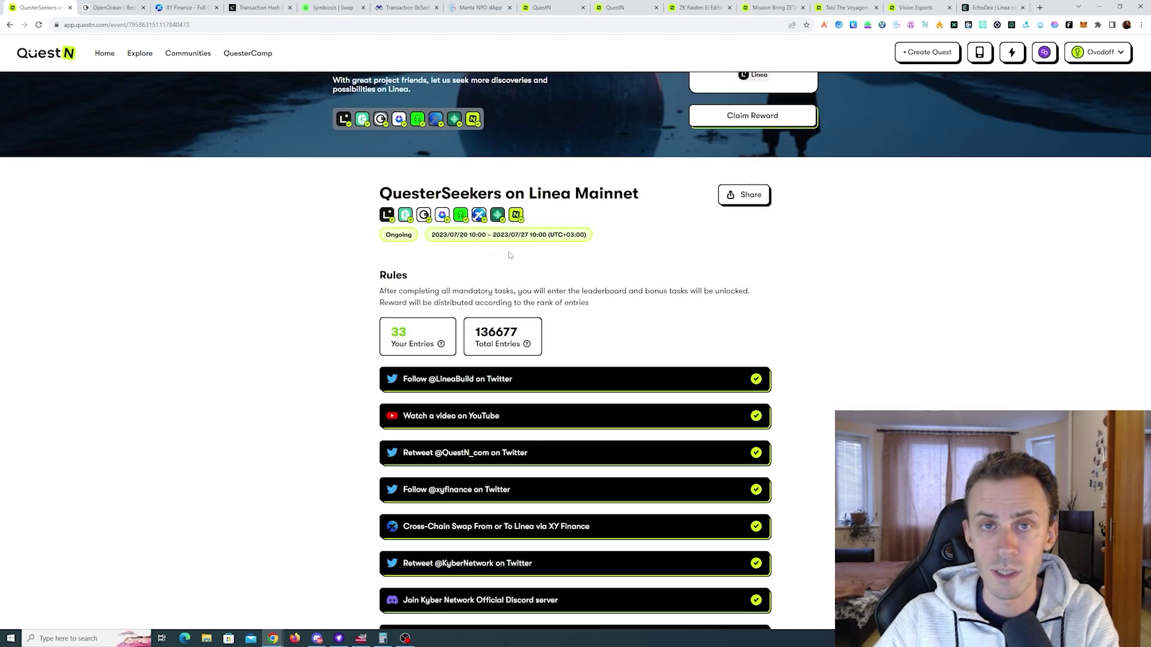
scroll(943, 299, "down", 1)
scroll(943, 299, "down", 8)
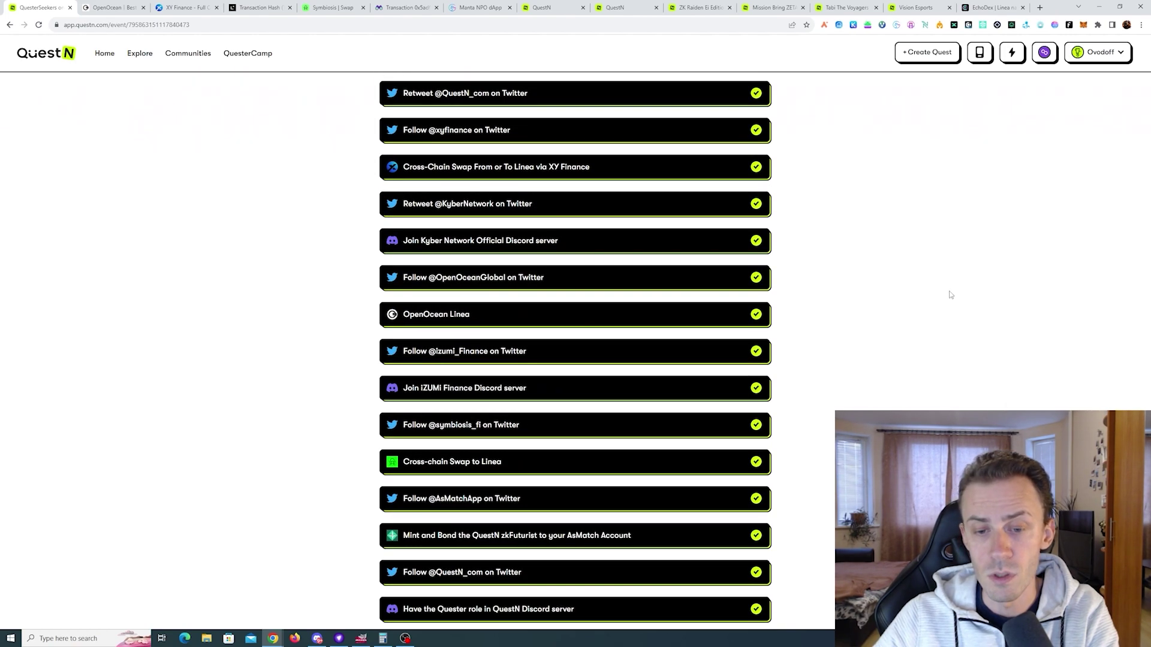
scroll(950, 291, "up", 13)
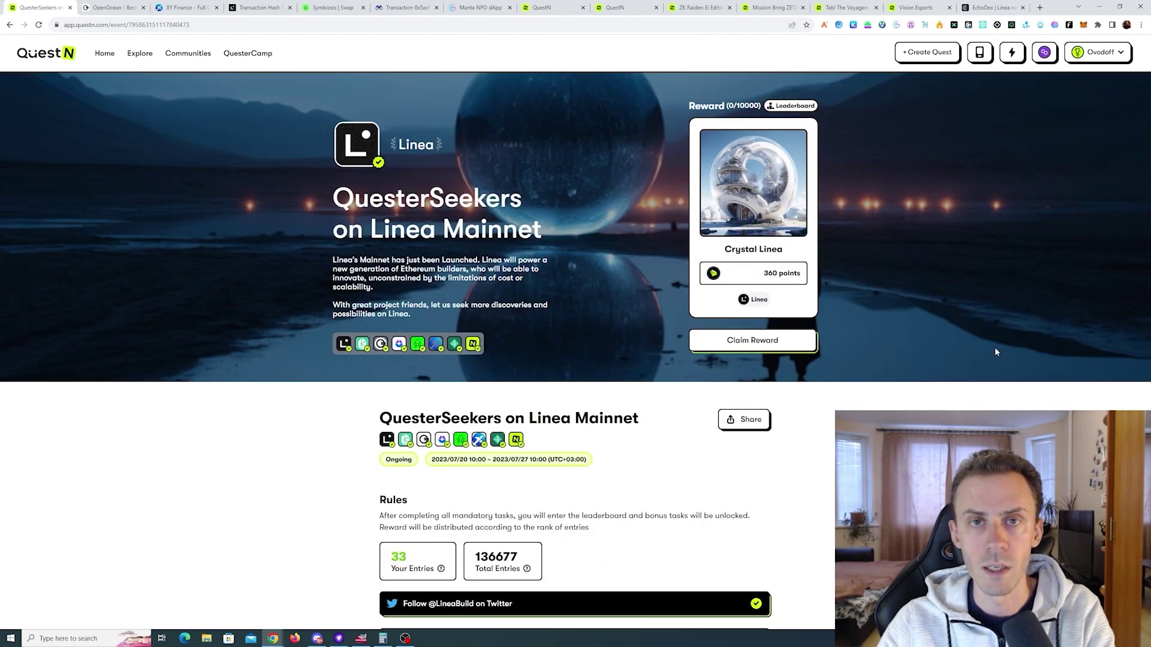